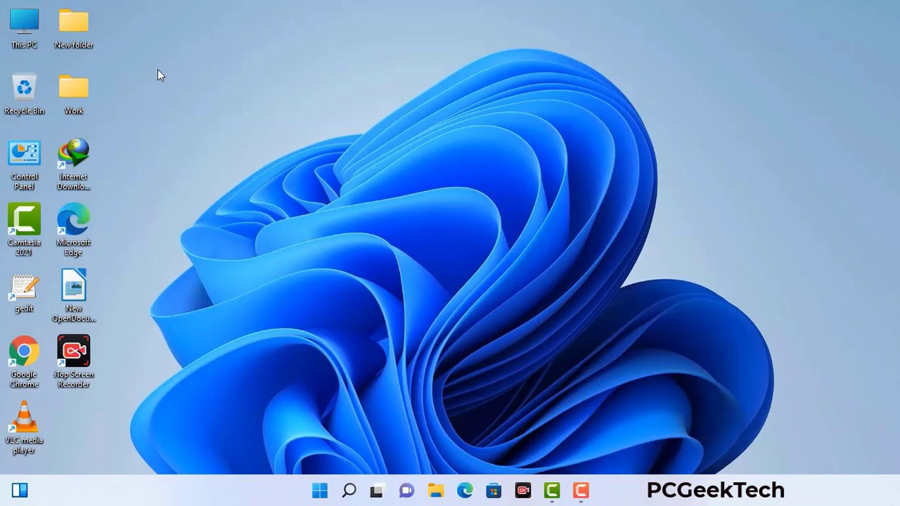
# Step: Launch System Configuration with msconfig from the Run prompt
pyautogui.press('super+r')
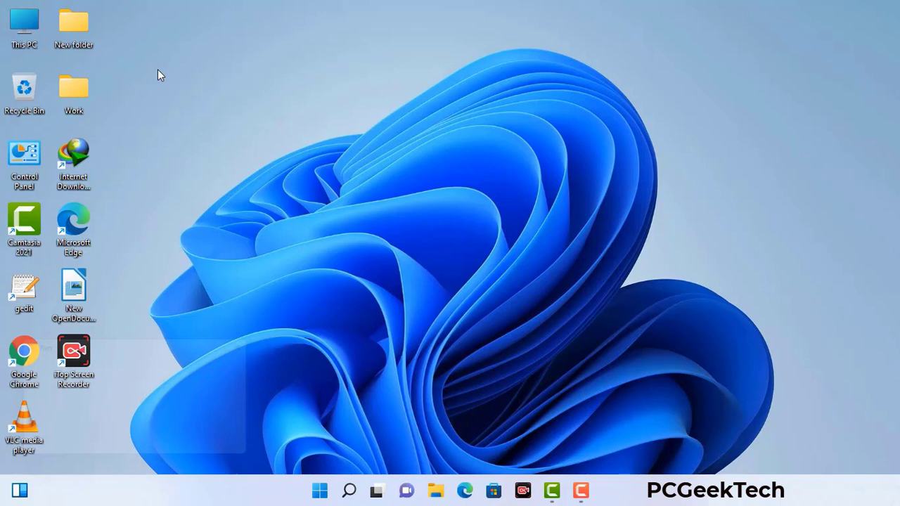
pyautogui.moveTo(154, 342); pyautogui.dragTo(395, 111)
pyautogui.click(359, 176)
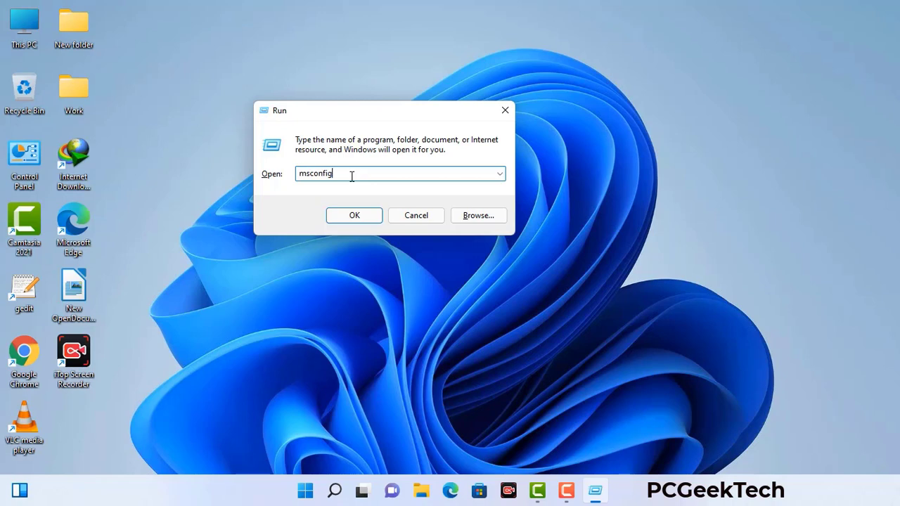
pyautogui.click(348, 219)
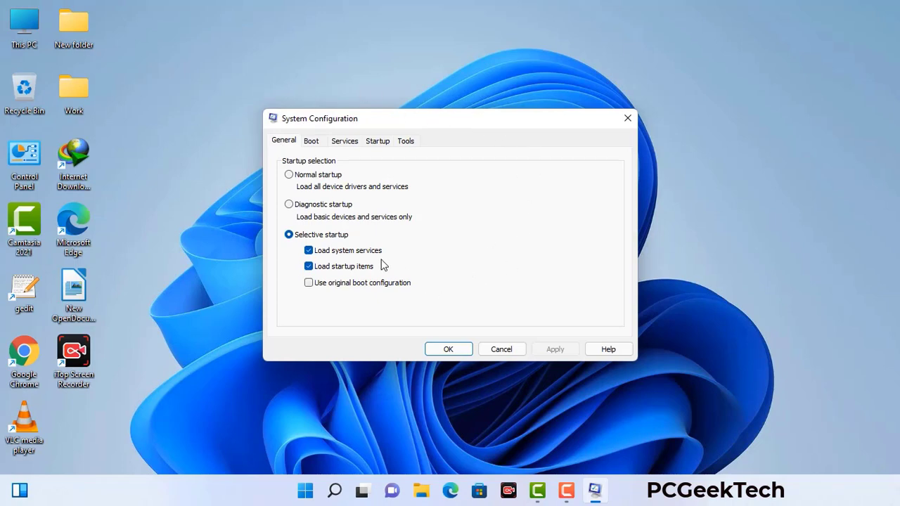
# Step: Enable Safe boot with the Network option on the Boot tab, apply, and confirm the restart
pyautogui.click(314, 143)
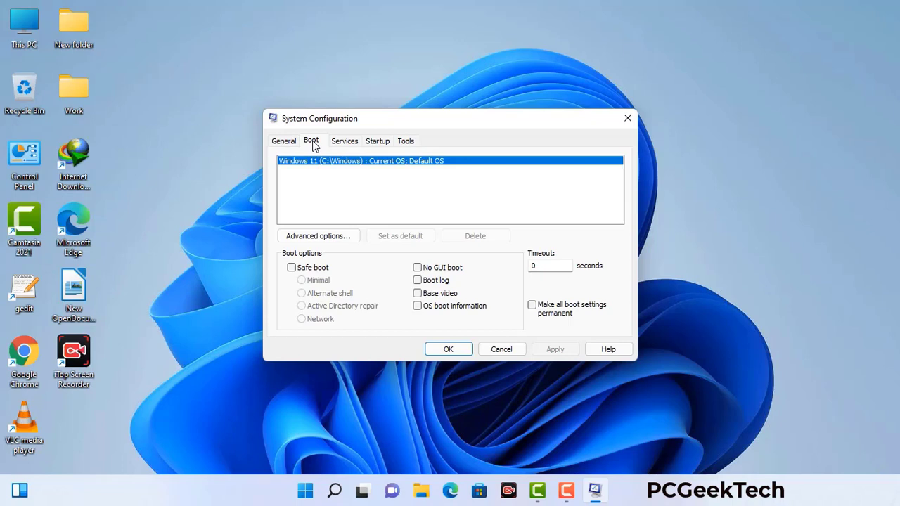
pyautogui.click(291, 268)
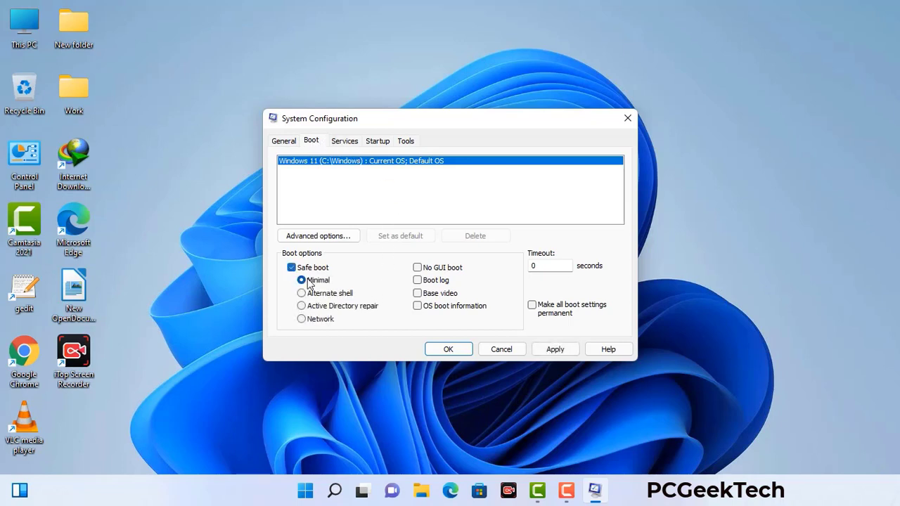
pyautogui.click(320, 320)
pyautogui.click(555, 349)
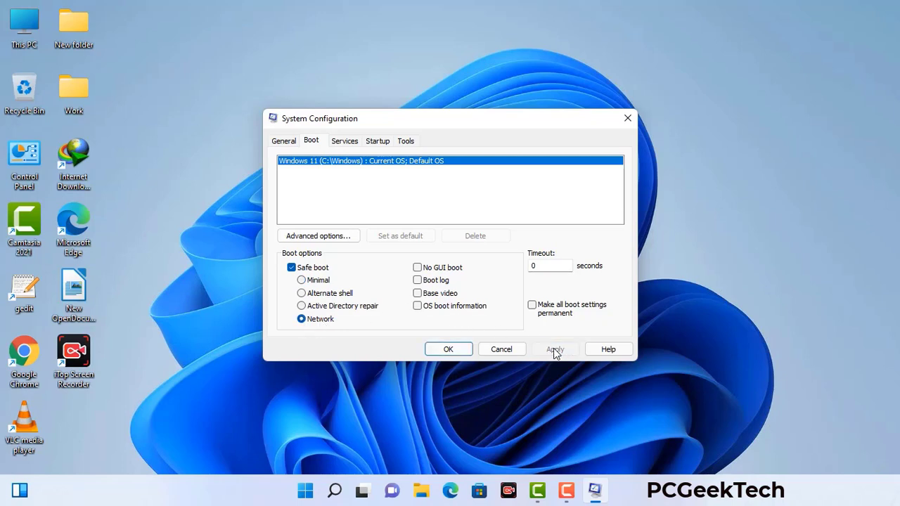
pyautogui.click(447, 350)
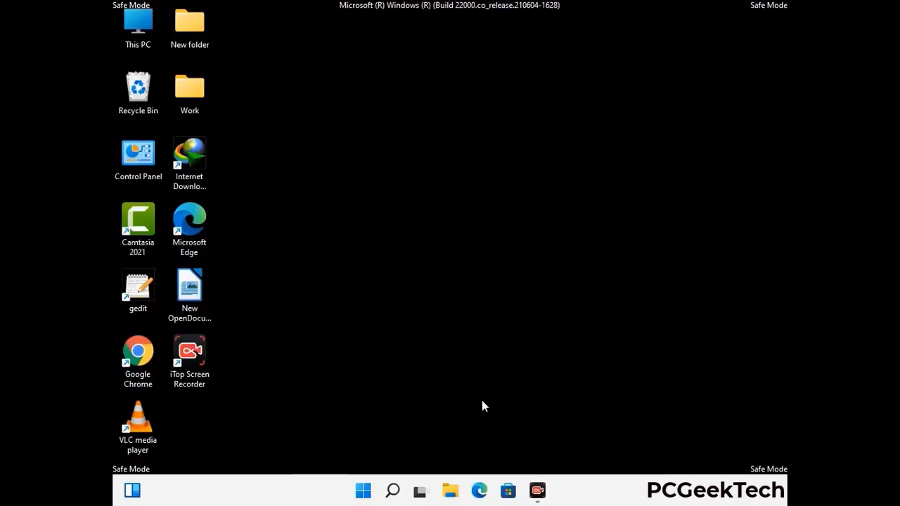
# Step: Set File Explorer Options to show hidden files, folders and drives, then close Control Panel
pyautogui.doubleClick(139, 166)
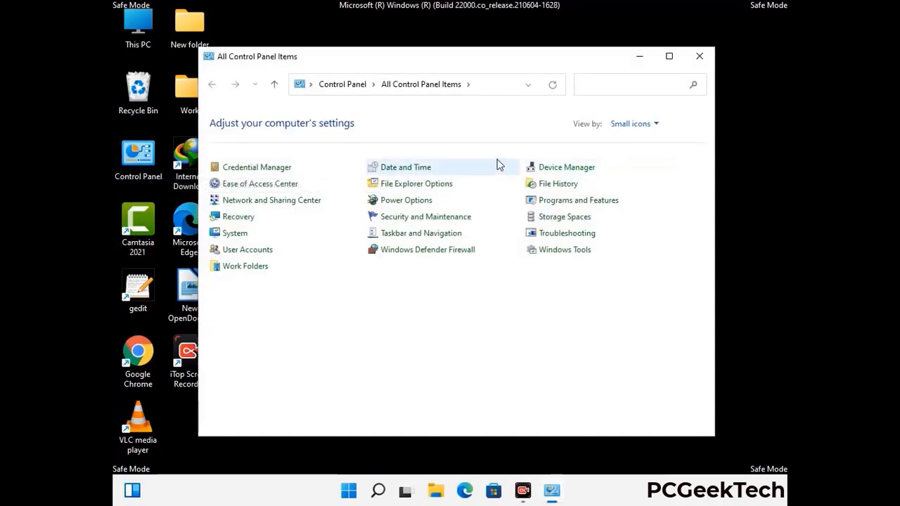
pyautogui.click(434, 187)
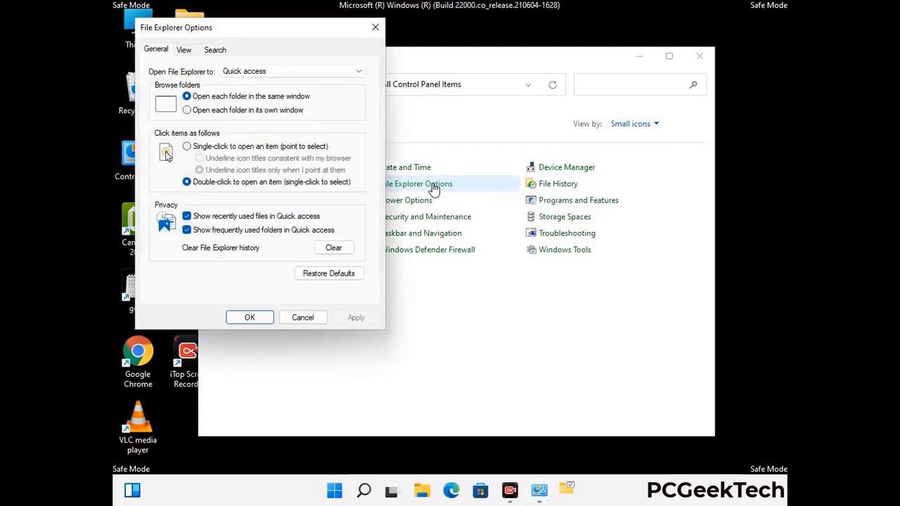
pyautogui.click(186, 50)
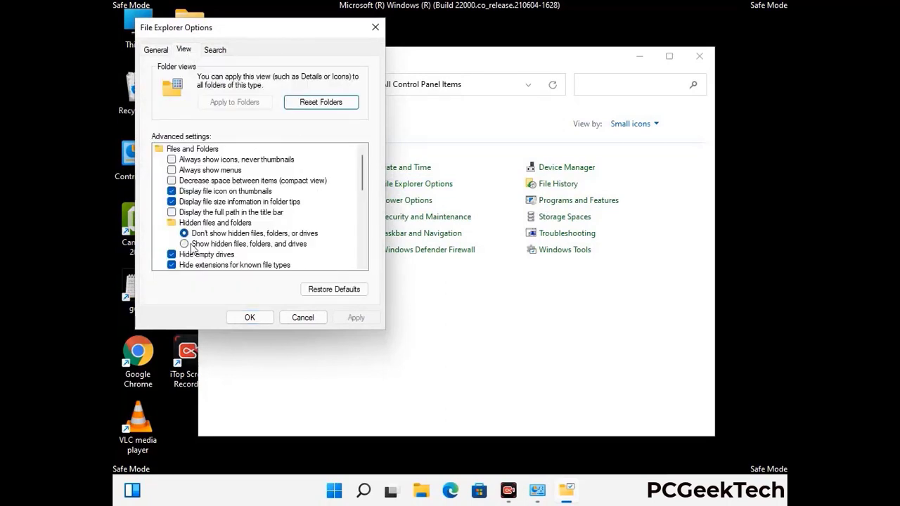
pyautogui.click(185, 244)
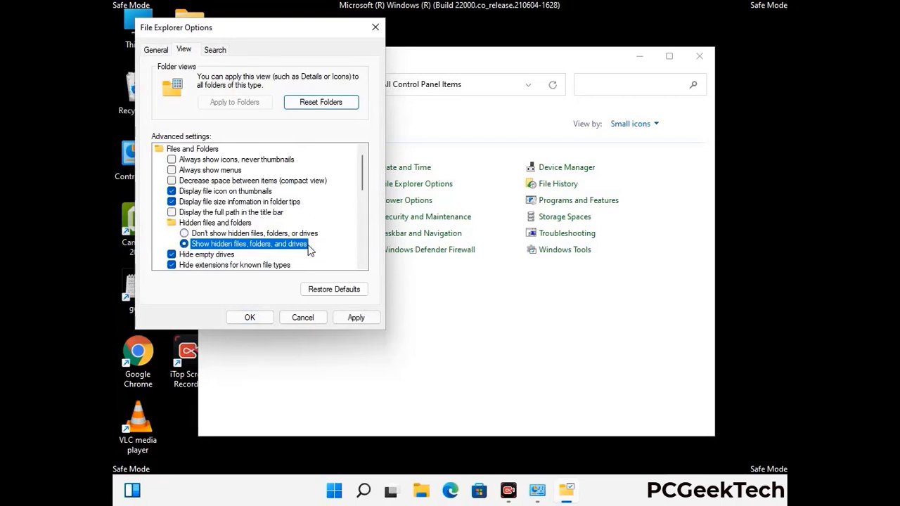
pyautogui.click(356, 318)
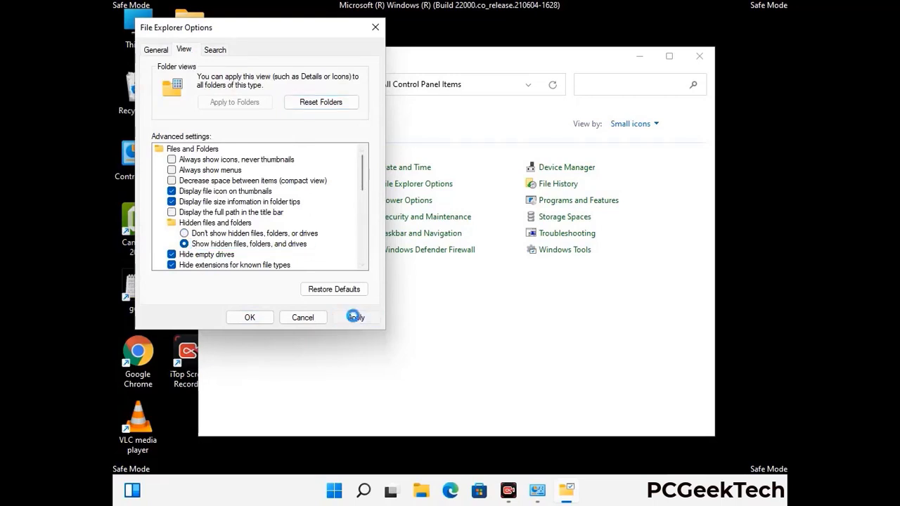
pyautogui.click(236, 319)
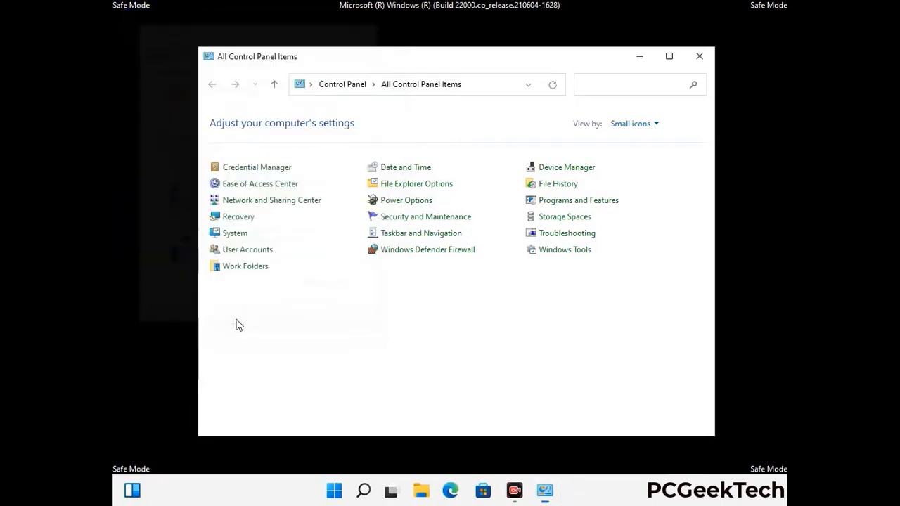
pyautogui.click(699, 57)
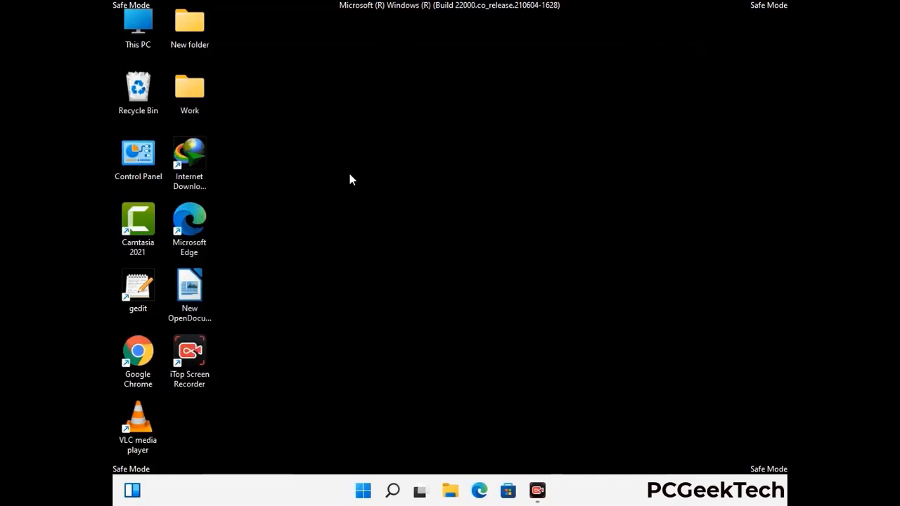
# Step: Browse from This PC to C:\Windows\System32\drivers\etc
pyautogui.doubleClick(133, 44)
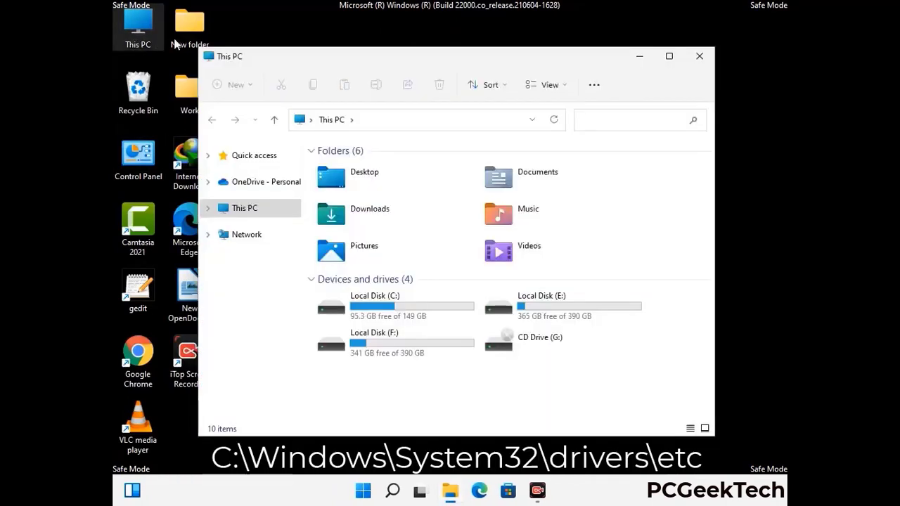
pyautogui.doubleClick(394, 309)
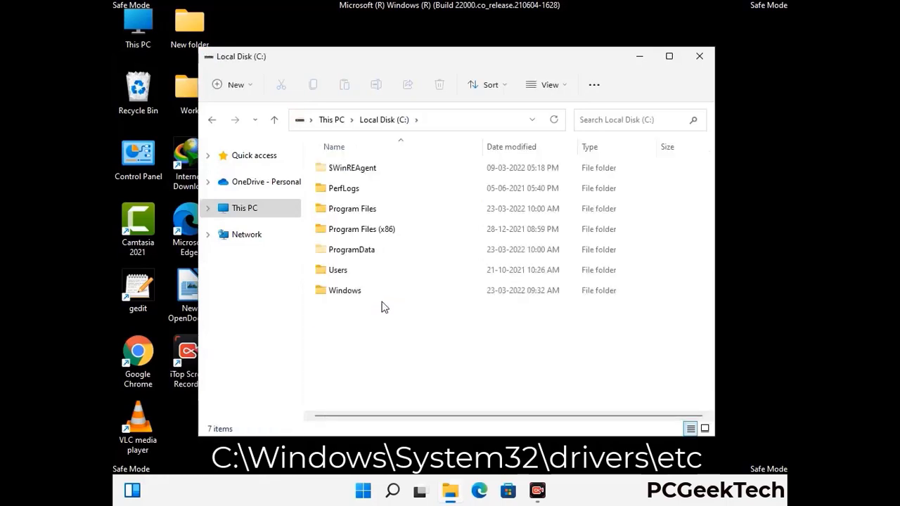
pyautogui.click(337, 293)
pyautogui.doubleClick(336, 295)
pyautogui.scroll(-6, 445, 304)
pyautogui.scroll(-12, 445, 304)
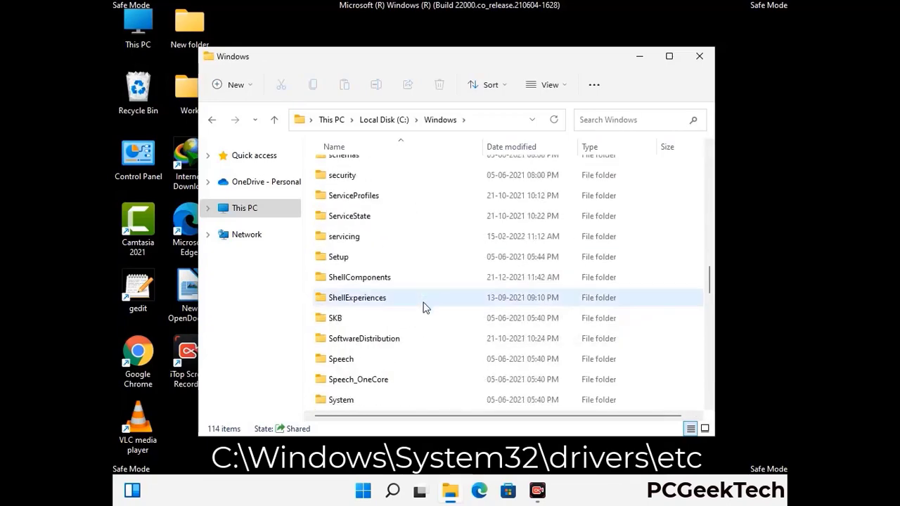
pyautogui.scroll(-2, 425, 307)
pyautogui.doubleClick(344, 298)
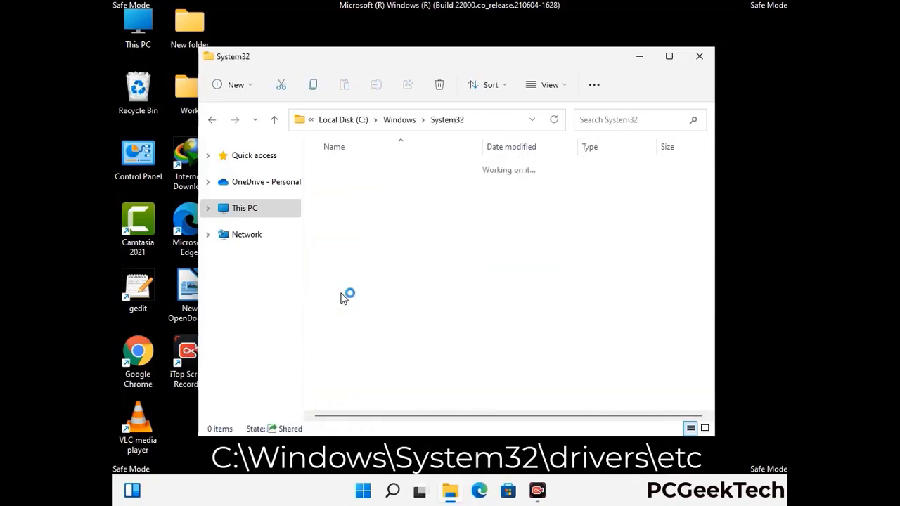
pyautogui.scroll(-5, 387, 306)
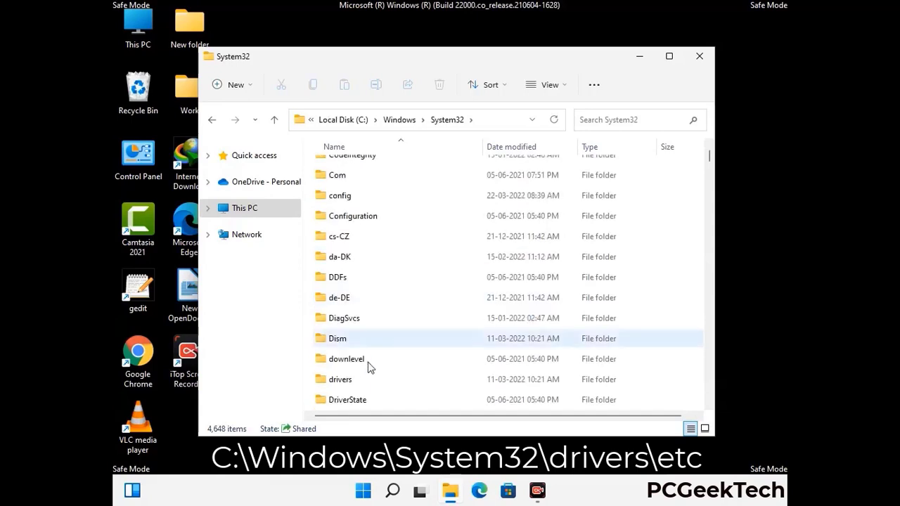
pyautogui.doubleClick(351, 382)
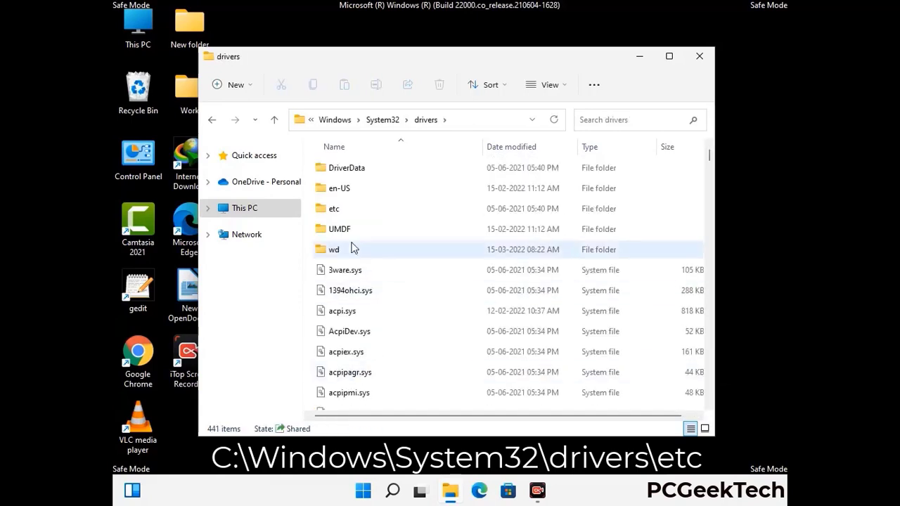
pyautogui.doubleClick(335, 209)
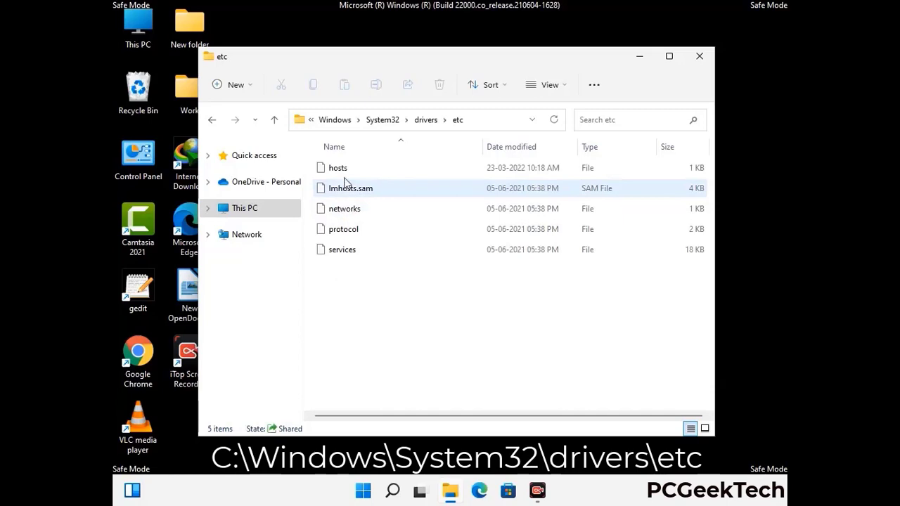
# Step: Open the hosts file with Notepad
pyautogui.click(341, 169)
pyautogui.doubleClick(344, 174)
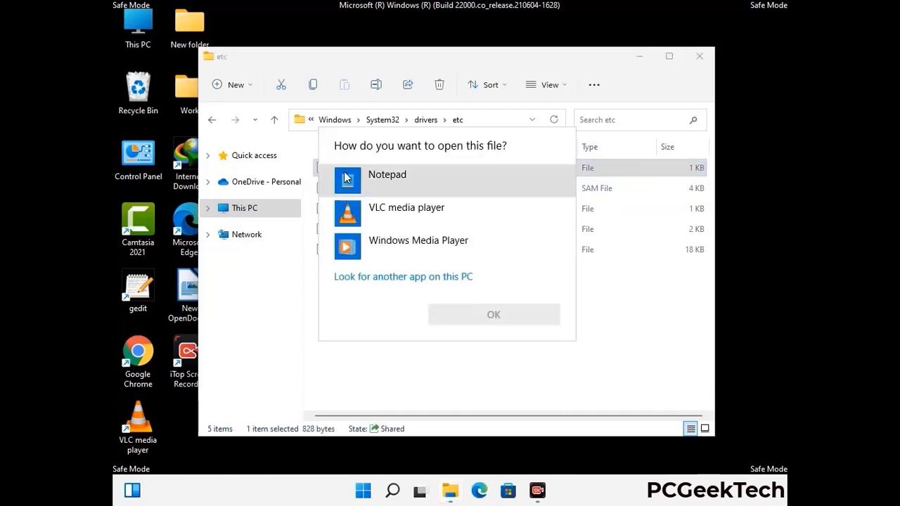
pyautogui.click(407, 180)
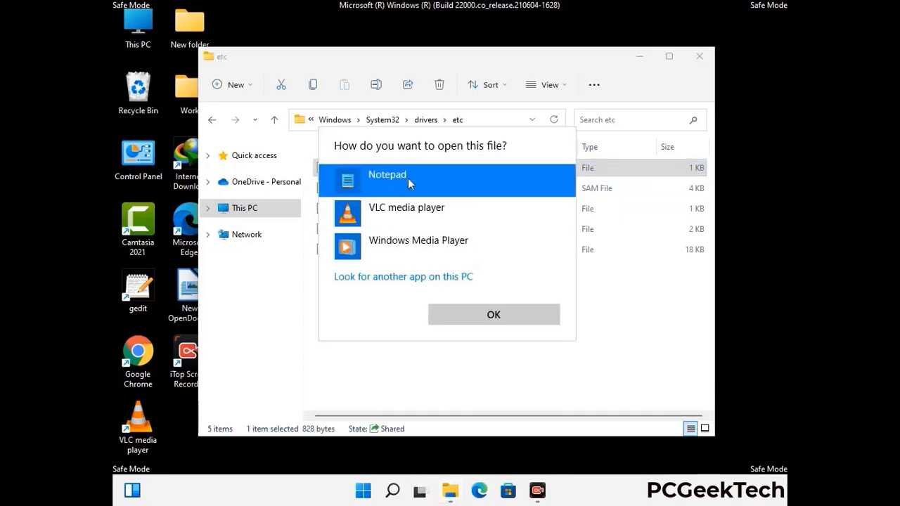
pyautogui.click(495, 317)
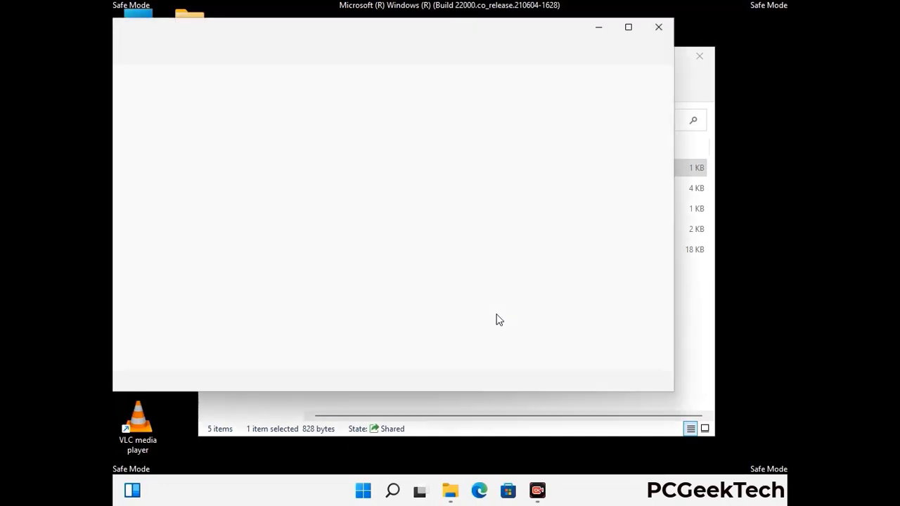
# Step: Add an empty line after the last localhost entry in hosts and save the file
pyautogui.moveTo(342, 43); pyautogui.dragTo(470, 40)
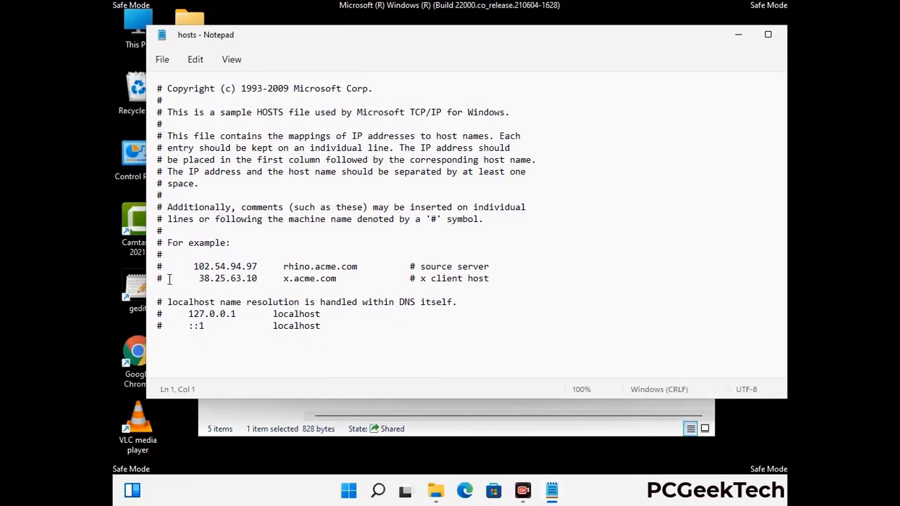
pyautogui.click(337, 330)
pyautogui.press('Return')
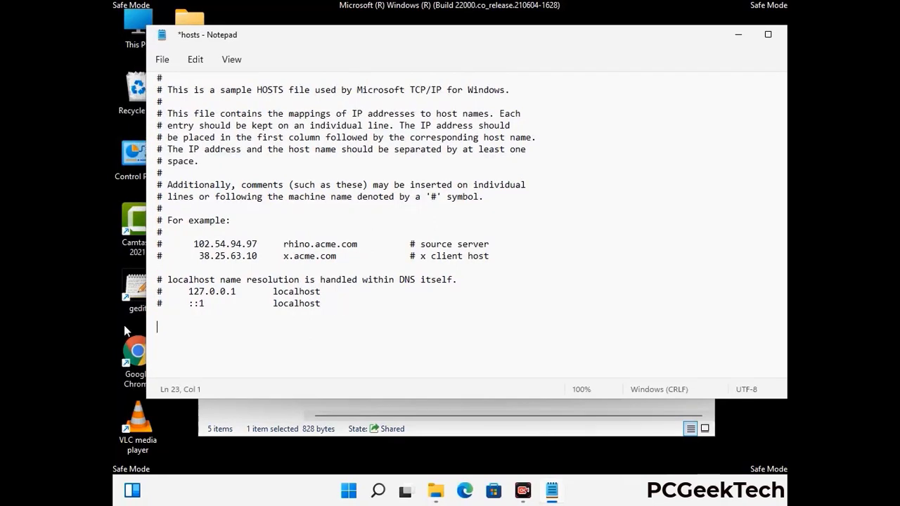
pyautogui.click(162, 60)
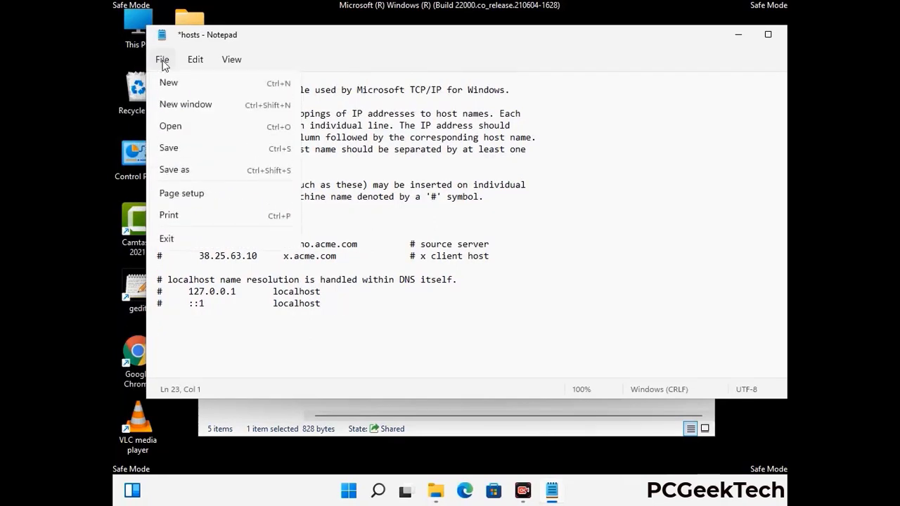
pyautogui.click(169, 149)
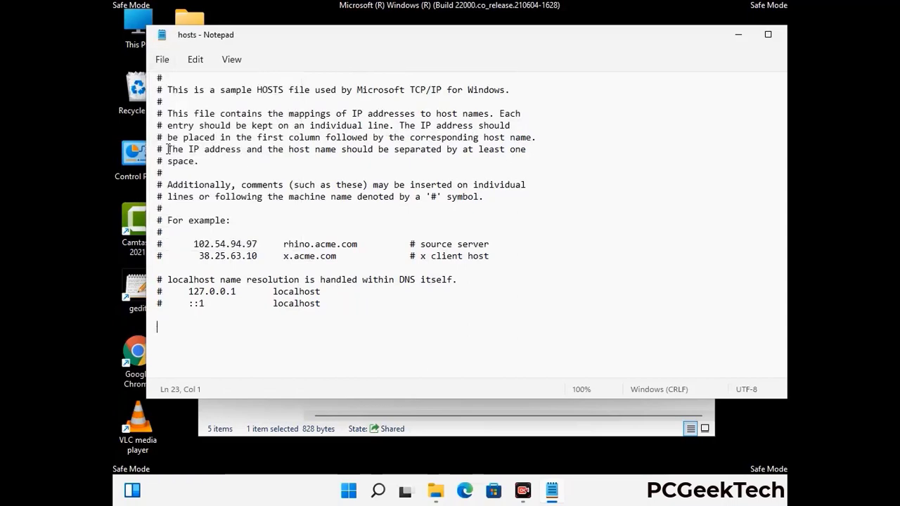
# Step: Close the hosts file and the etc folder window
pyautogui.moveTo(678, 39); pyautogui.dragTo(574, 40)
pyautogui.click(695, 38)
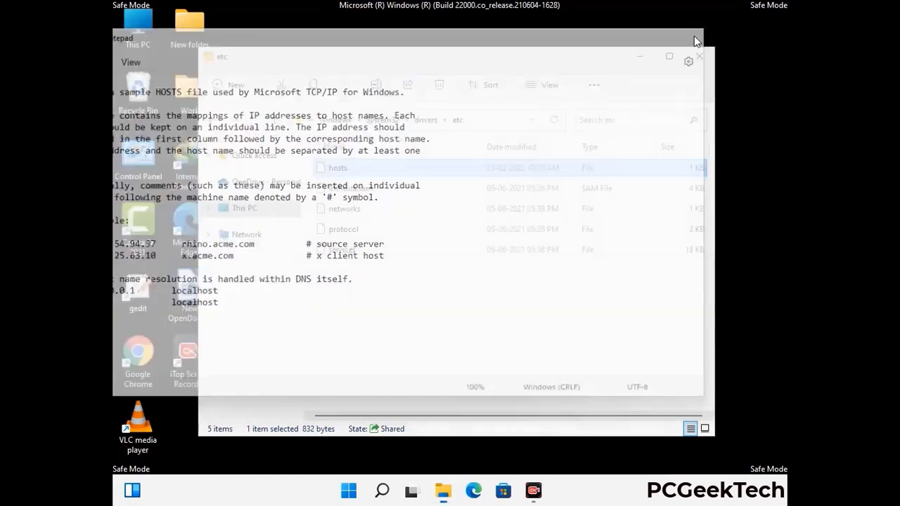
pyautogui.click(700, 53)
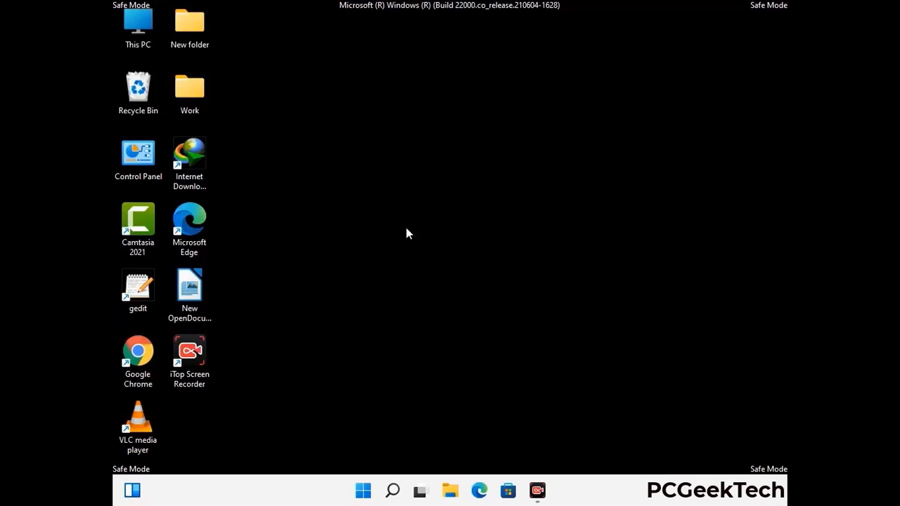
# Step: Open the AppData Roaming folder by running %appdata%
pyautogui.press('super+r')
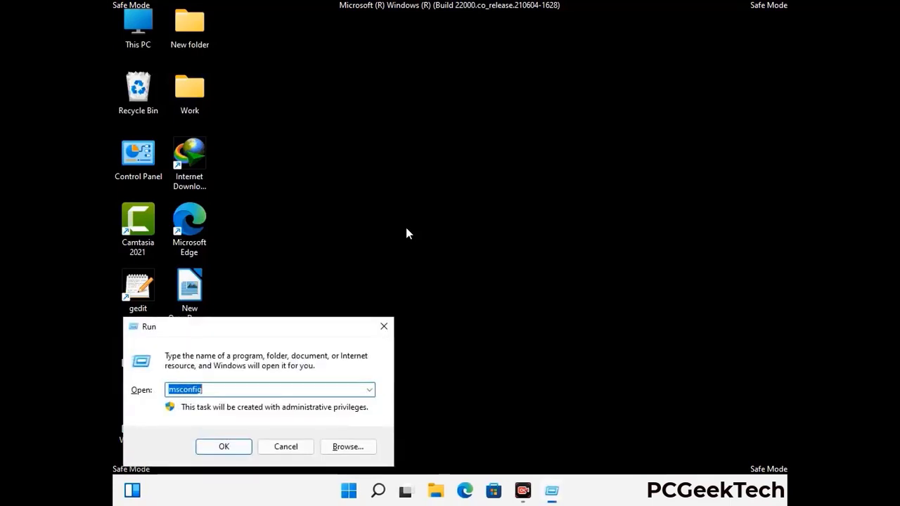
pyautogui.moveTo(258, 322); pyautogui.dragTo(419, 140)
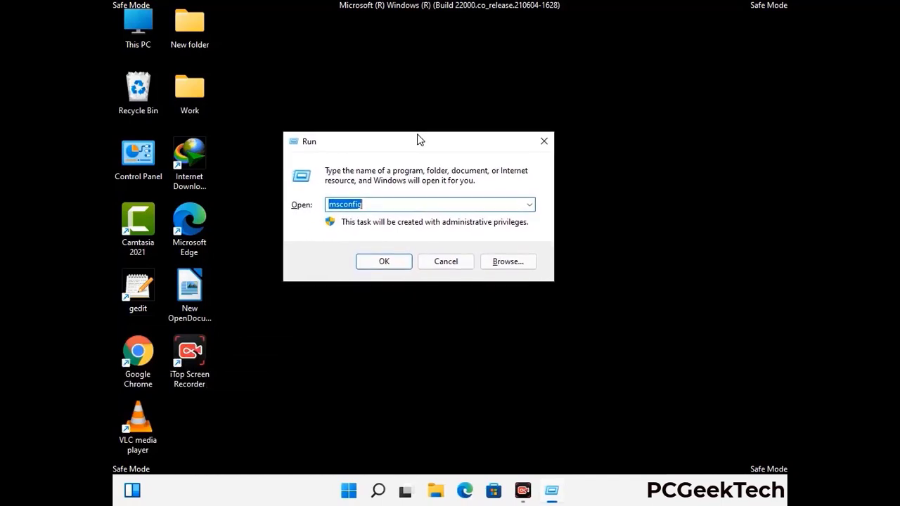
pyautogui.write('%')
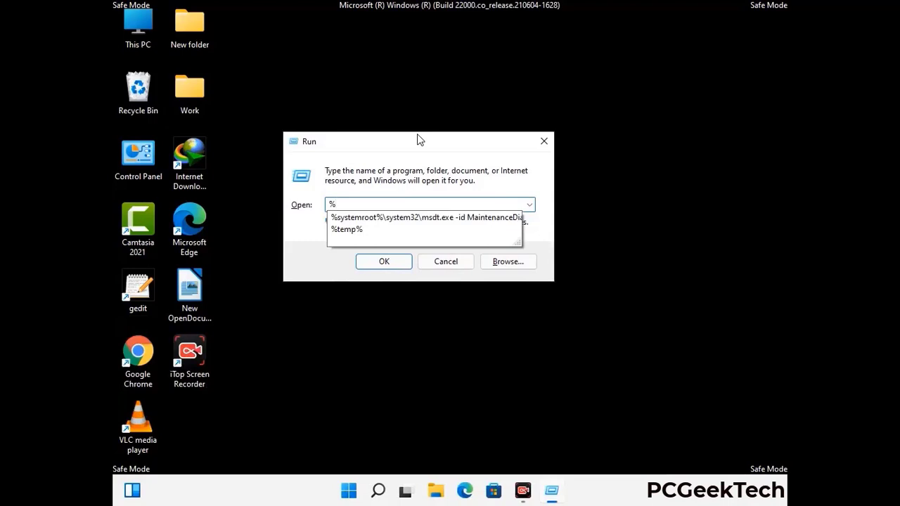
pyautogui.write('appdat')
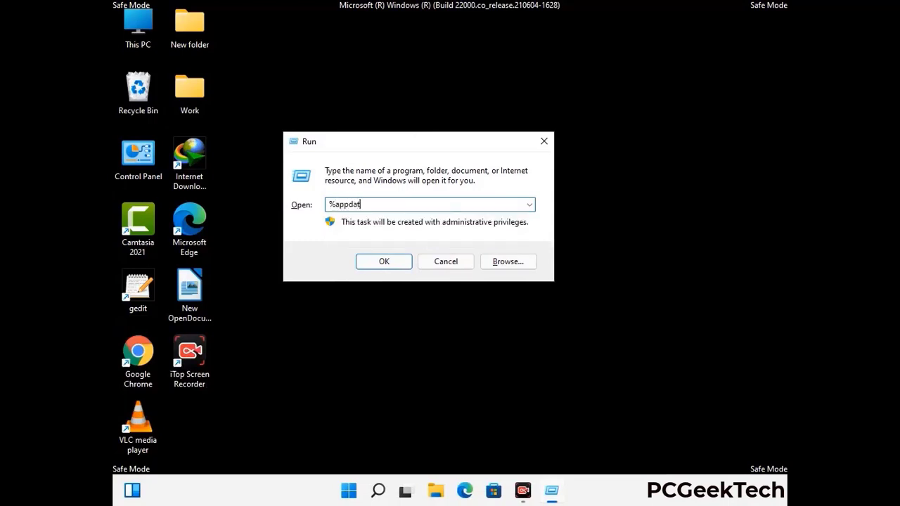
pyautogui.write('a%')
pyautogui.press('Return')
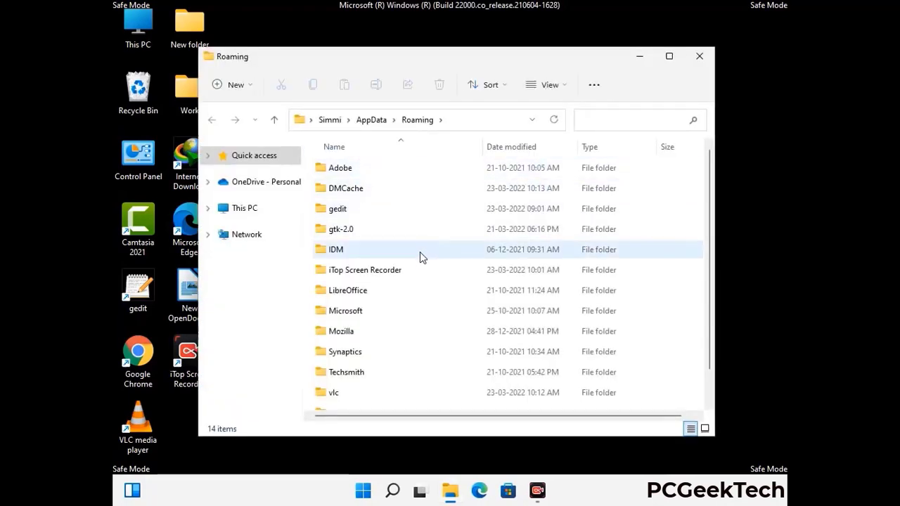
# Step: Delete the Zoom folder from Roaming and close the window
pyautogui.scroll(-1, 422, 257)
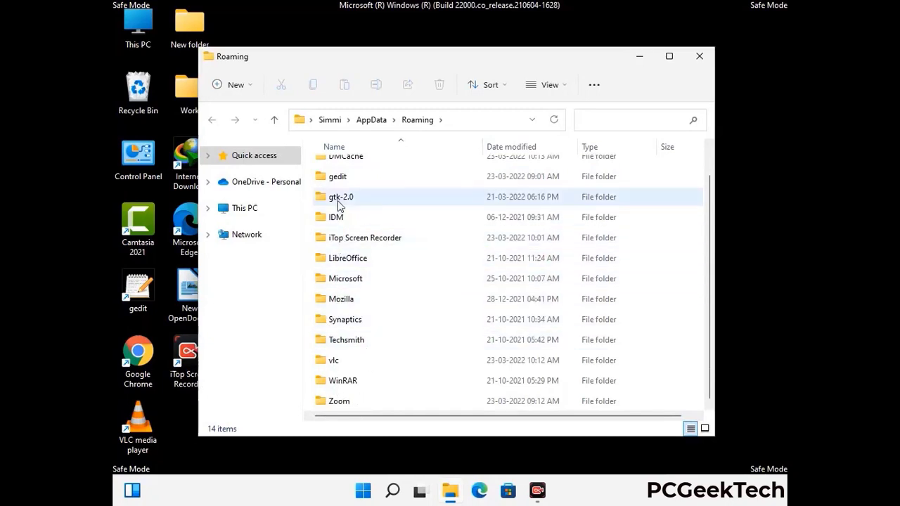
pyautogui.scroll(1, 358, 178)
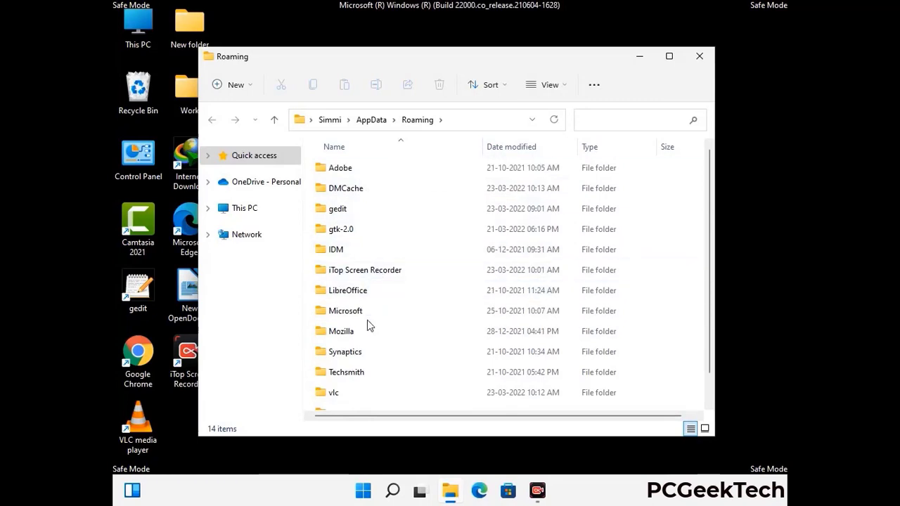
pyautogui.scroll(-1, 363, 352)
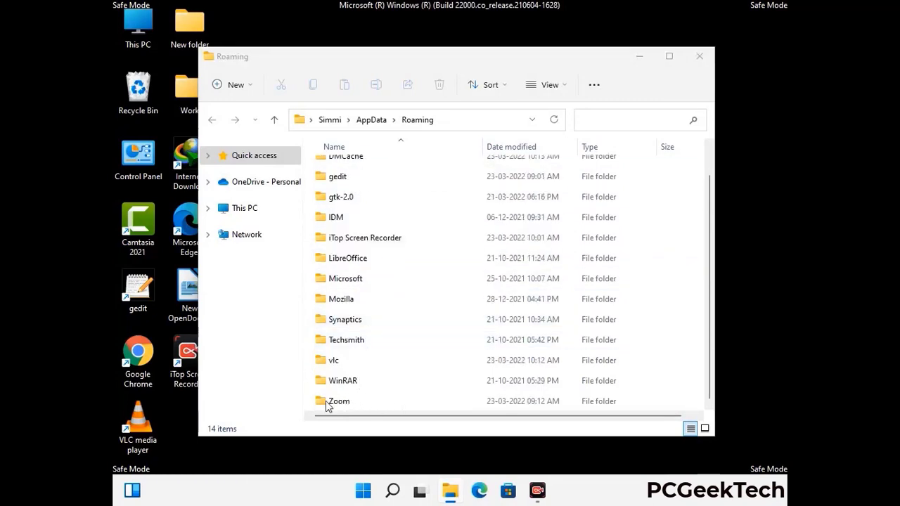
pyautogui.click(504, 399)
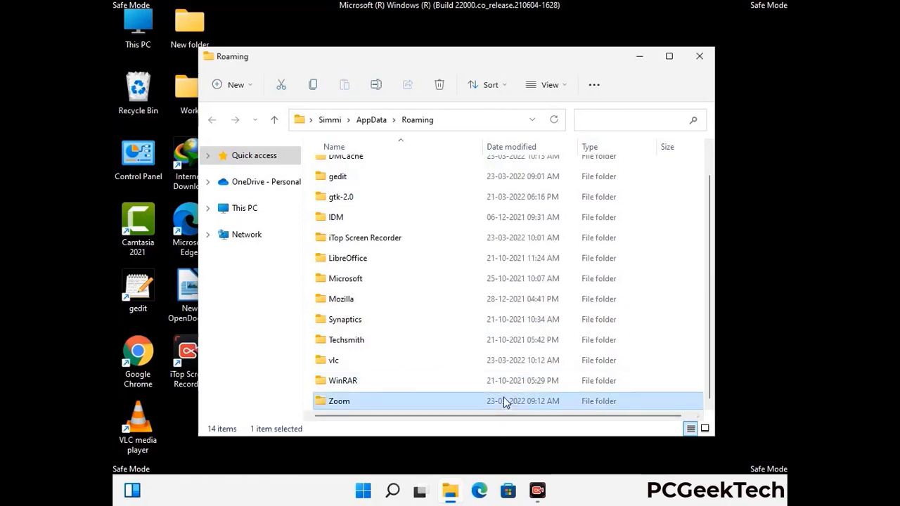
pyautogui.click(445, 91)
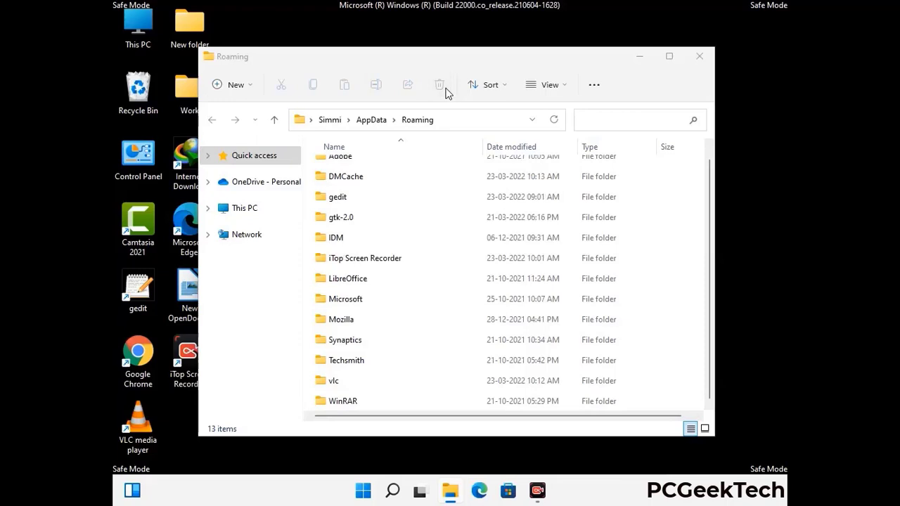
pyautogui.click(699, 58)
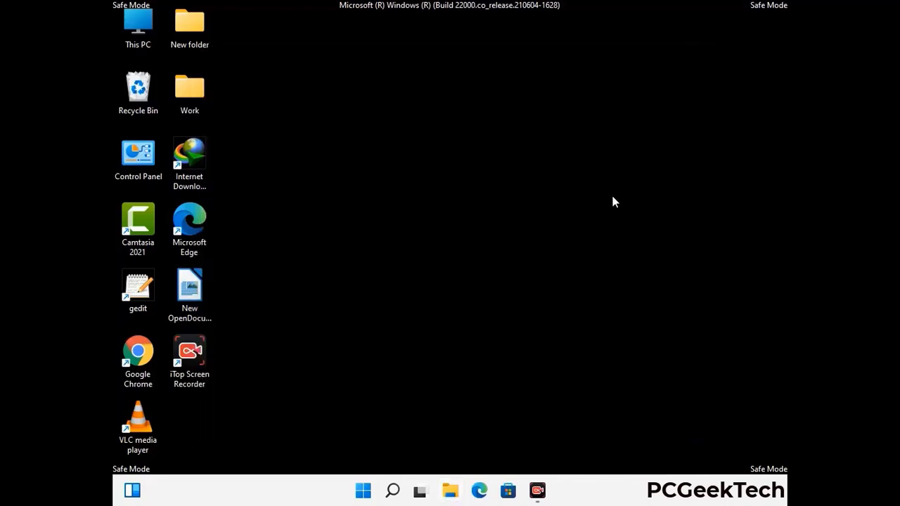
# Step: Open the AppData Local folder by running %LocalAppData%
pyautogui.press('super+r')
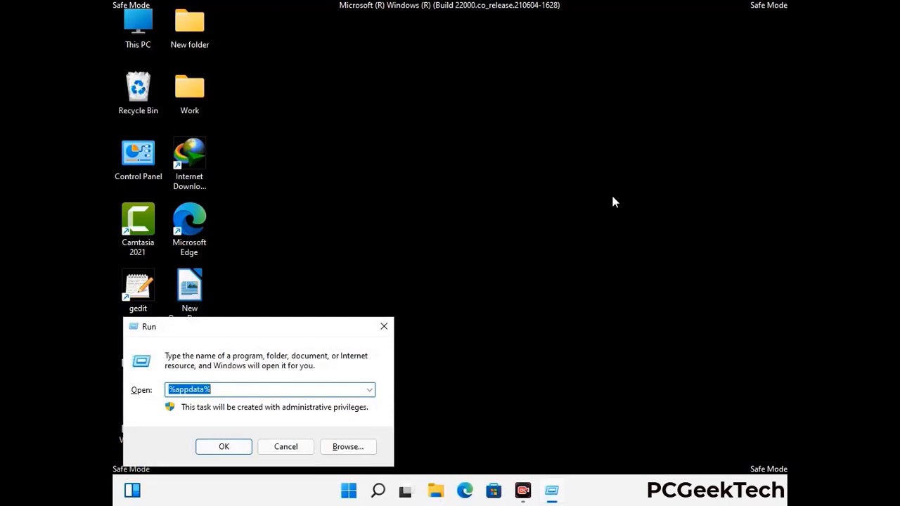
pyautogui.moveTo(281, 336); pyautogui.dragTo(472, 179)
pyautogui.write('%Local')
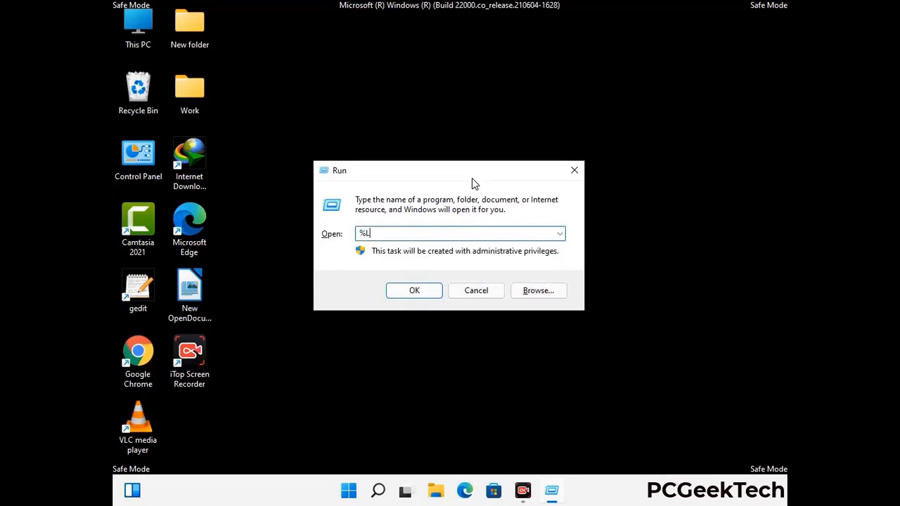
pyautogui.write('App')
pyautogui.press('Return')
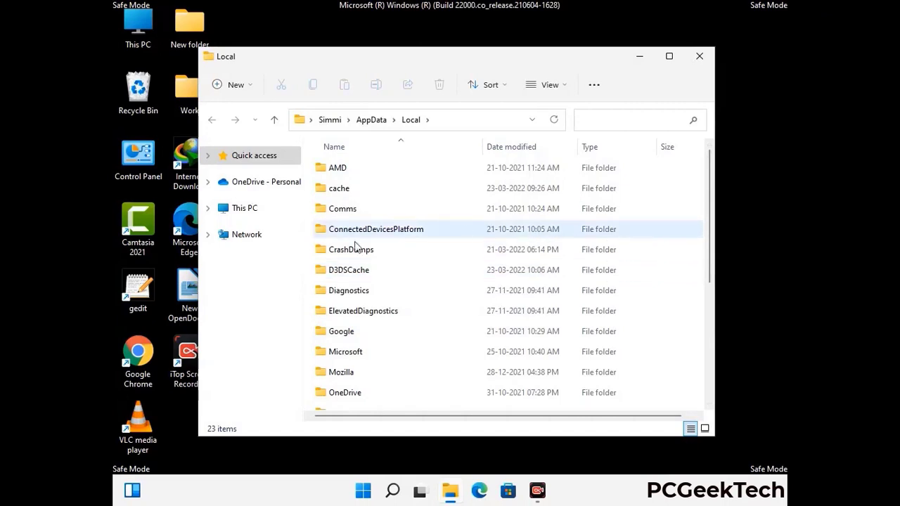
# Step: Delete the Mozilla folder from Local and close the window
pyautogui.scroll(-1, 378, 316)
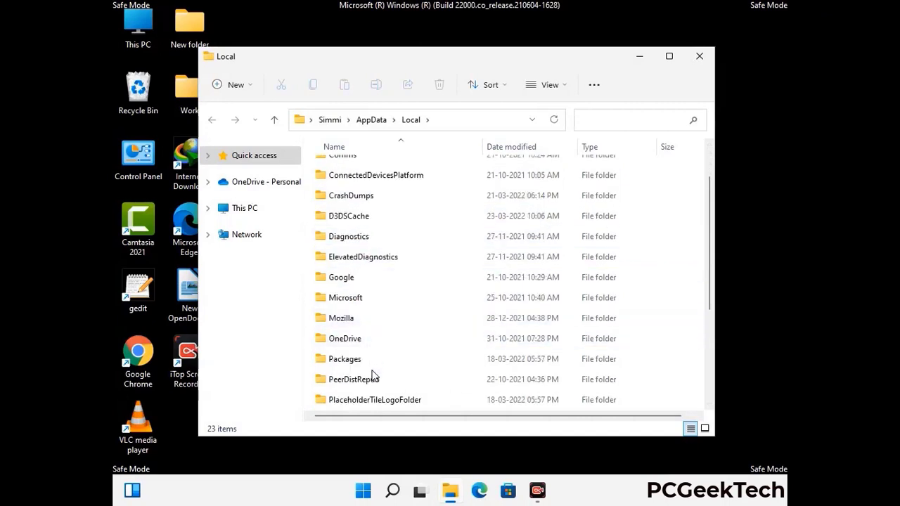
pyautogui.click(350, 320)
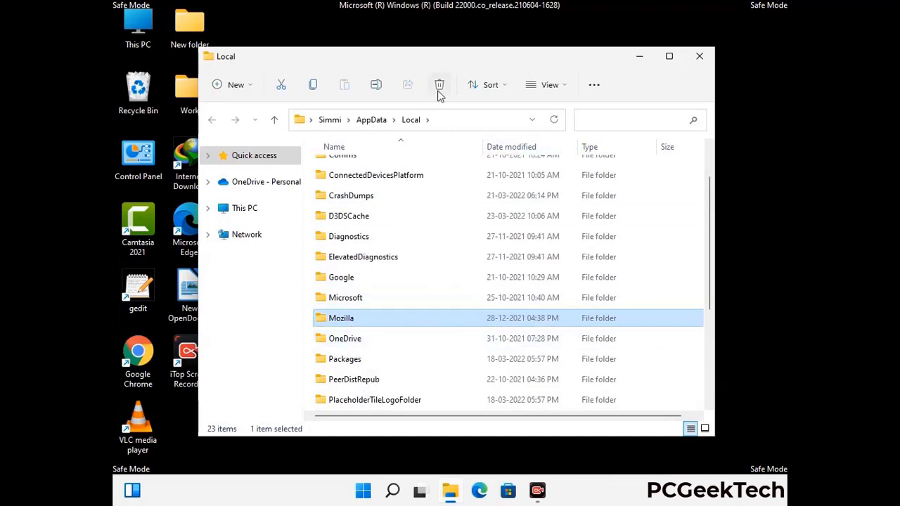
pyautogui.click(438, 91)
pyautogui.click(438, 92)
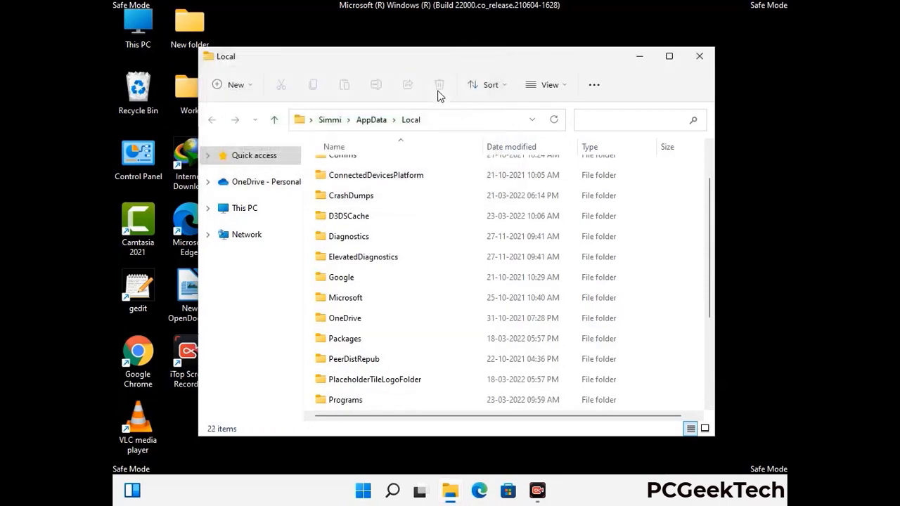
pyautogui.click(701, 63)
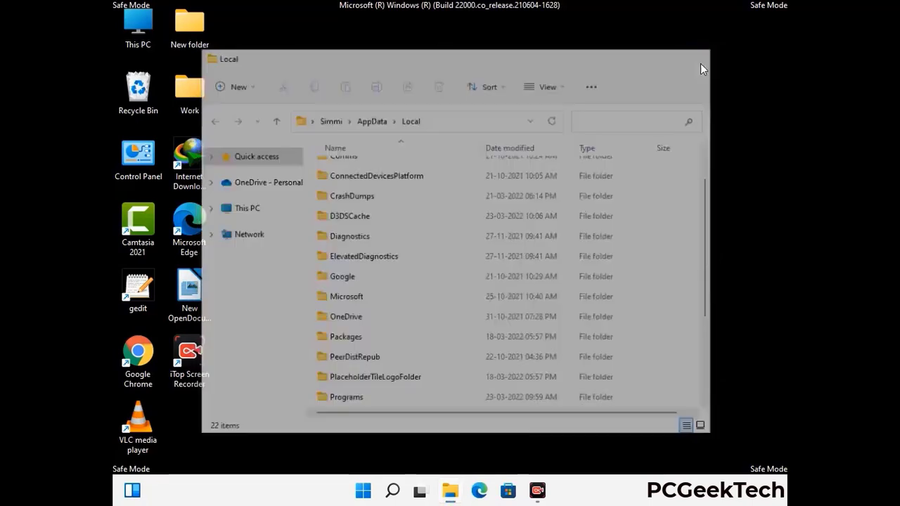
# Step: Open C:\ProgramData by running %ProgramData%
pyautogui.press('super+r')
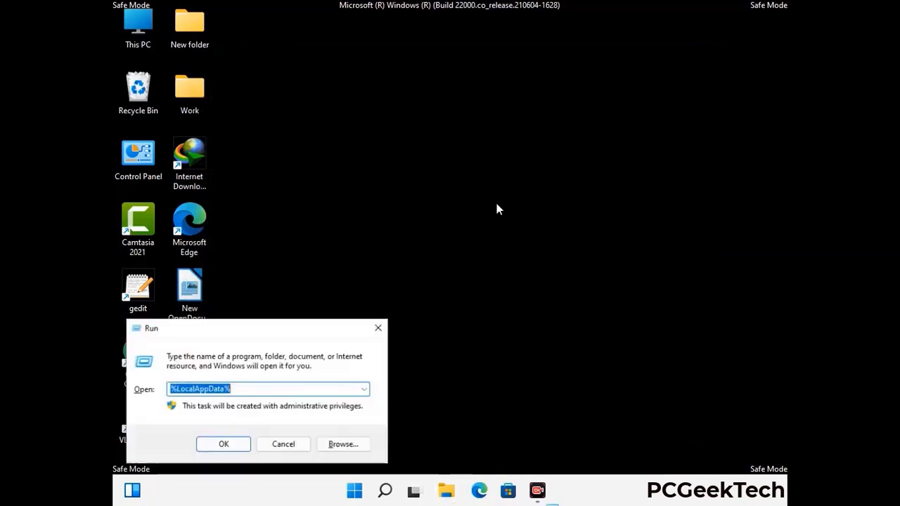
pyautogui.moveTo(229, 336); pyautogui.dragTo(413, 188)
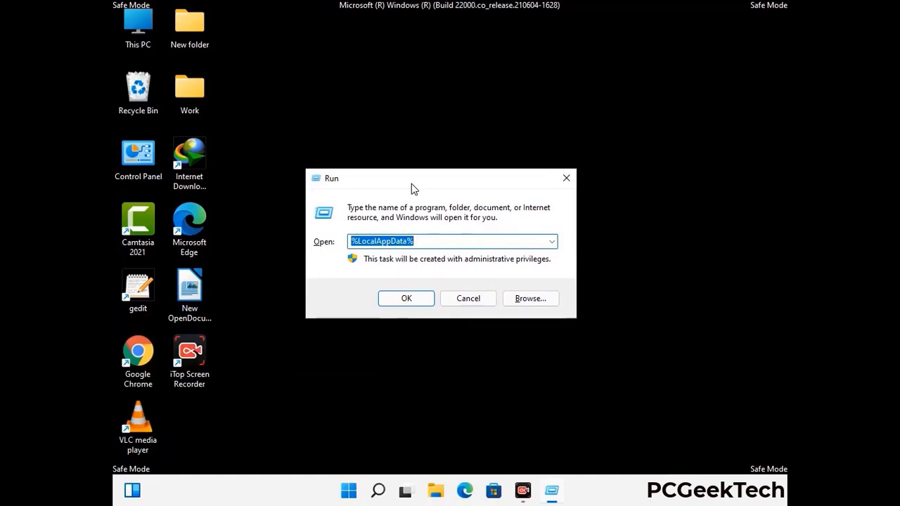
pyautogui.write('%')
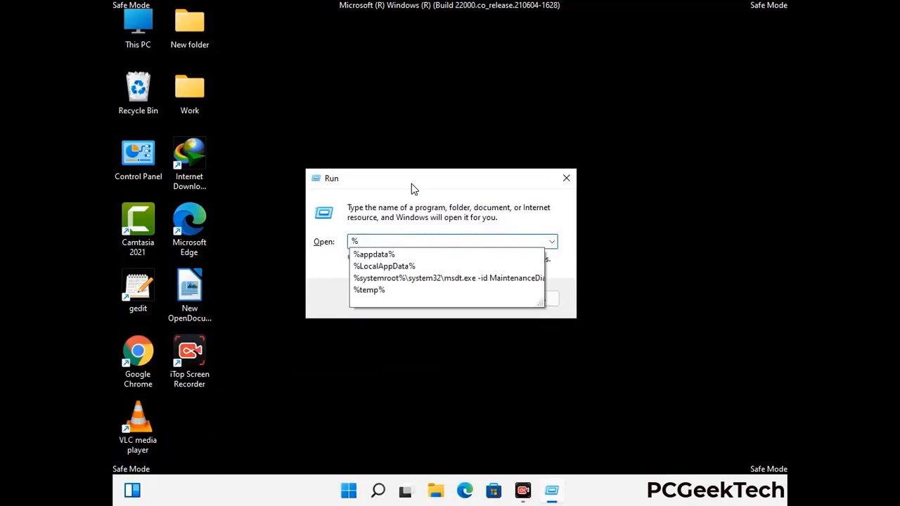
pyautogui.write('ProgramData%')
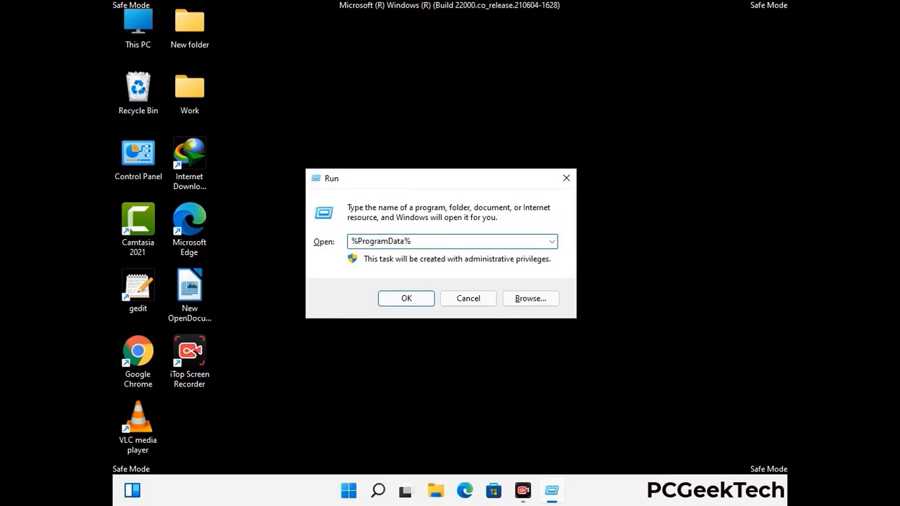
pyautogui.press('Return')
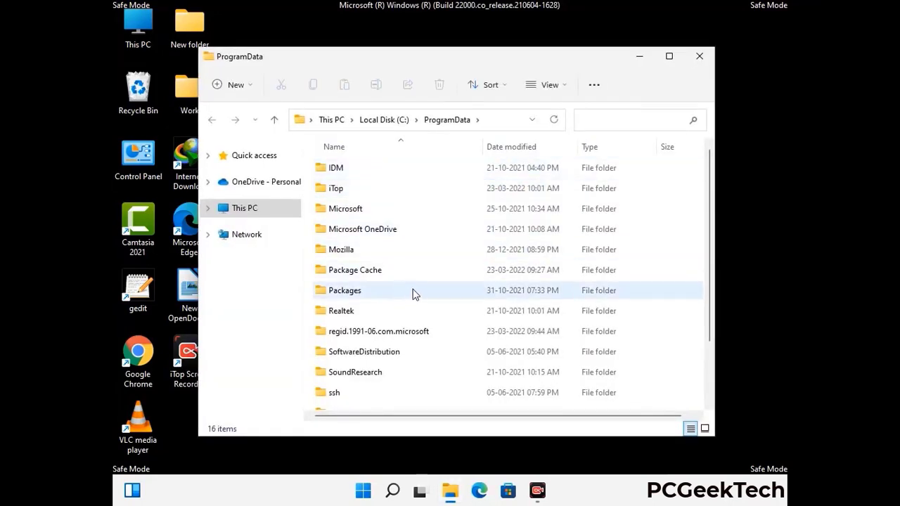
# Step: Delete the Mozilla folder from ProgramData and close the window
pyautogui.scroll(-1, 412, 296)
pyautogui.scroll(-1, 413, 310)
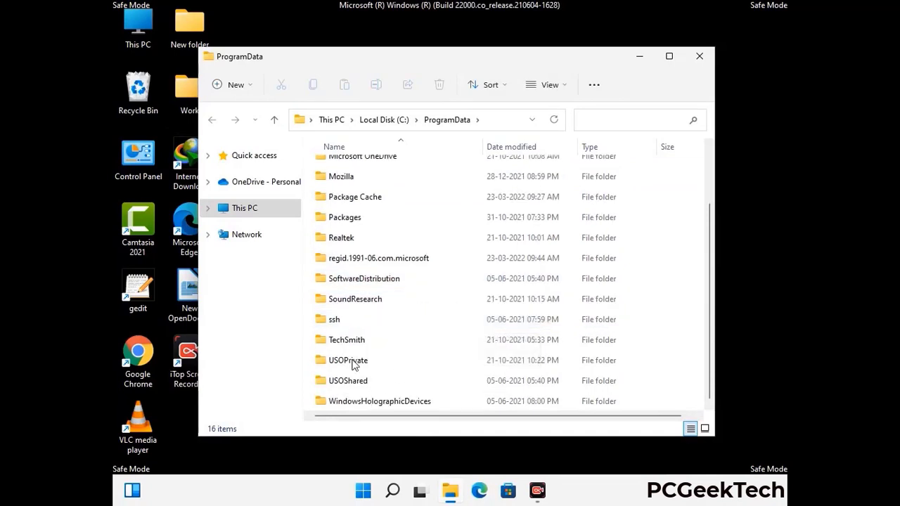
pyautogui.click(346, 177)
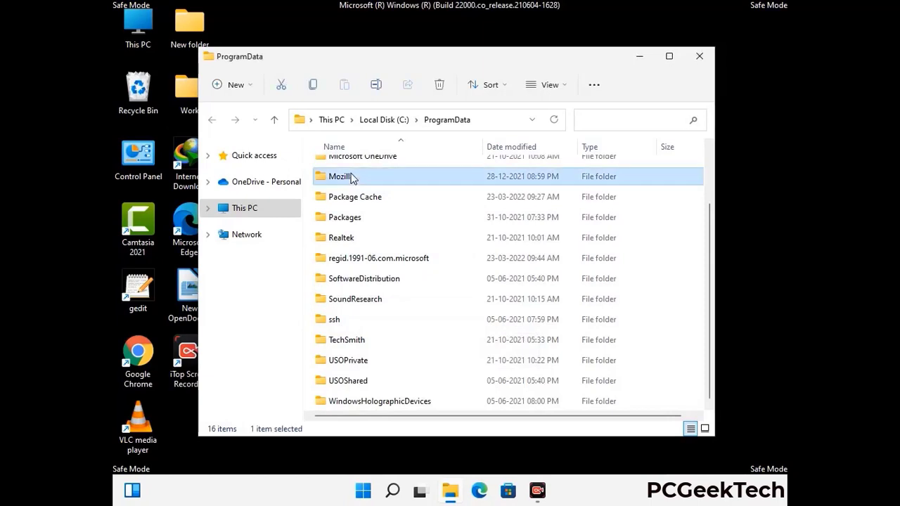
pyautogui.click(441, 85)
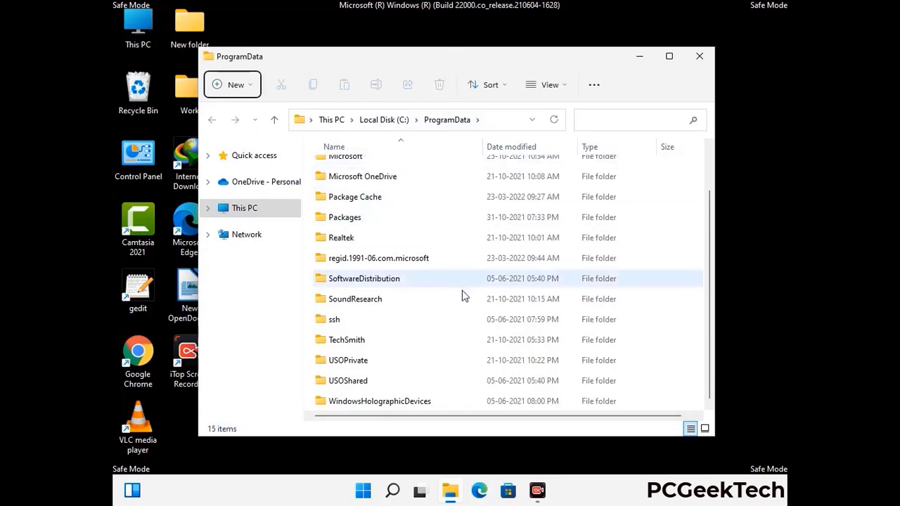
pyautogui.scroll(1, 463, 297)
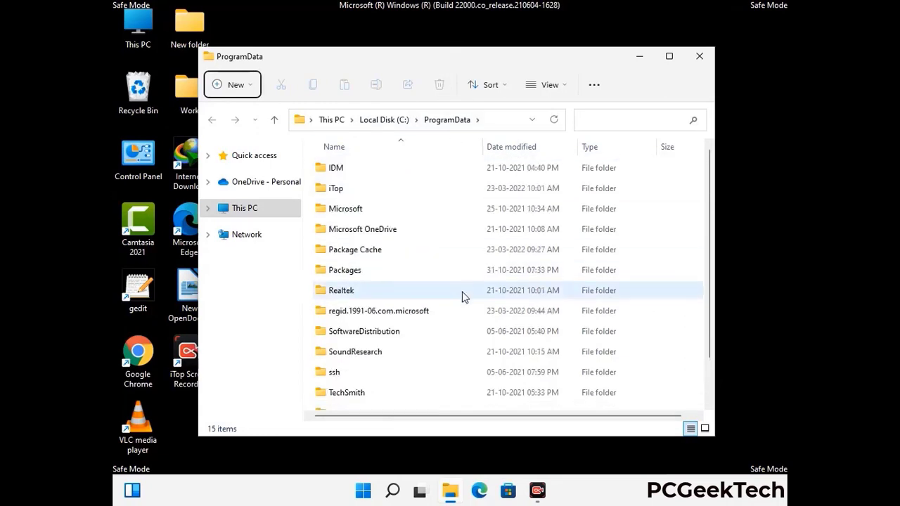
pyautogui.click(704, 57)
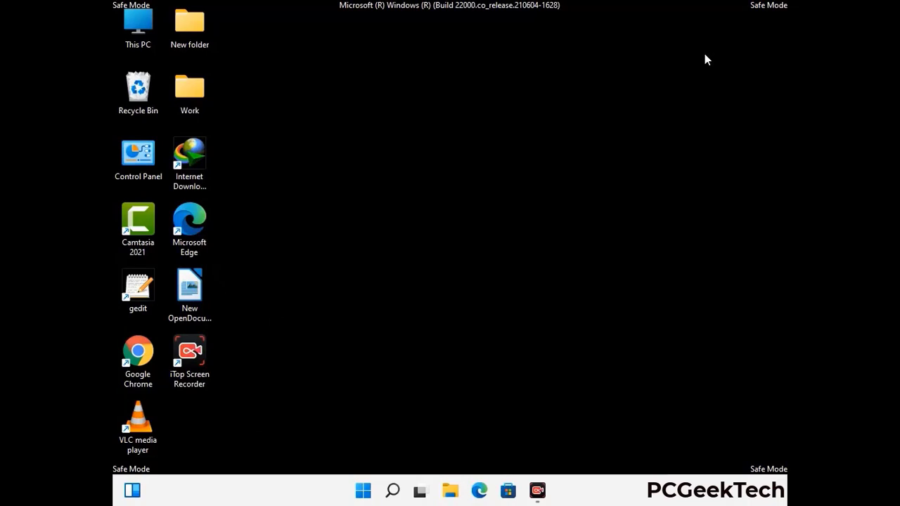
pyautogui.press('super+r')
pyautogui.moveTo(294, 326); pyautogui.dragTo(468, 178)
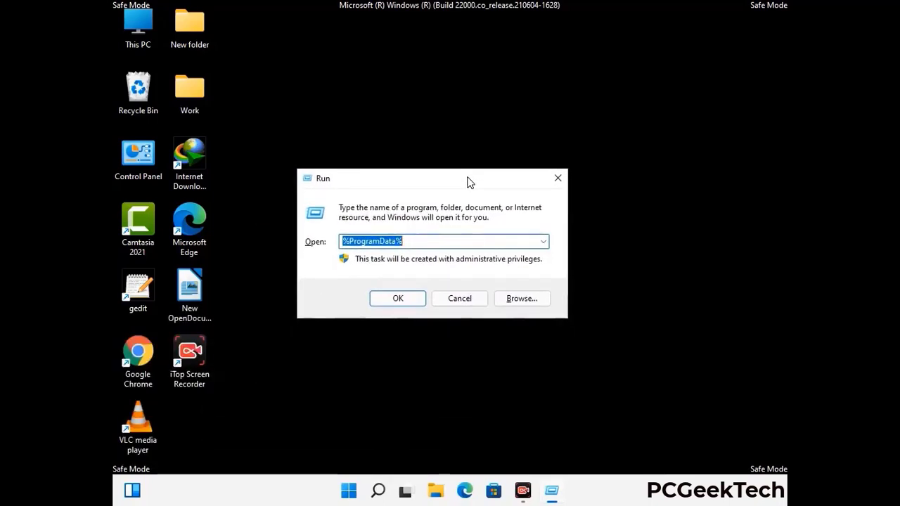
pyautogui.write('%Wi')
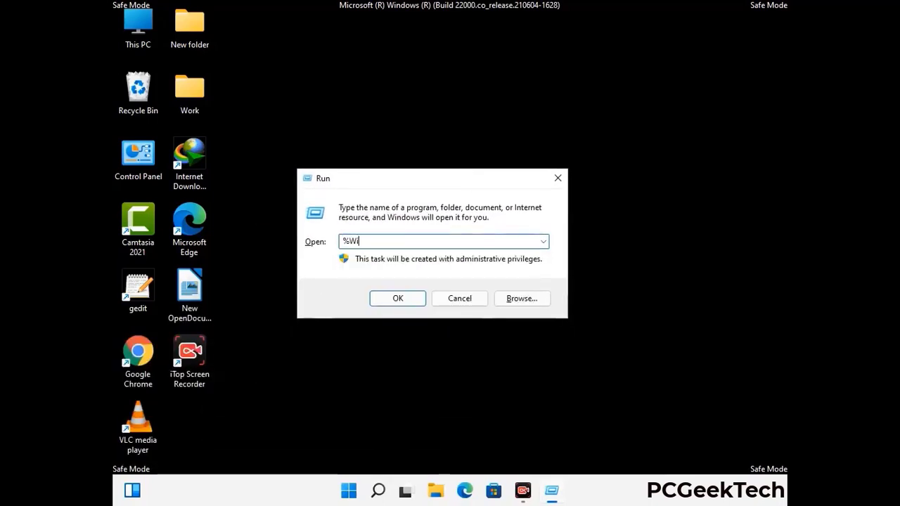
pyautogui.write('nDir%')
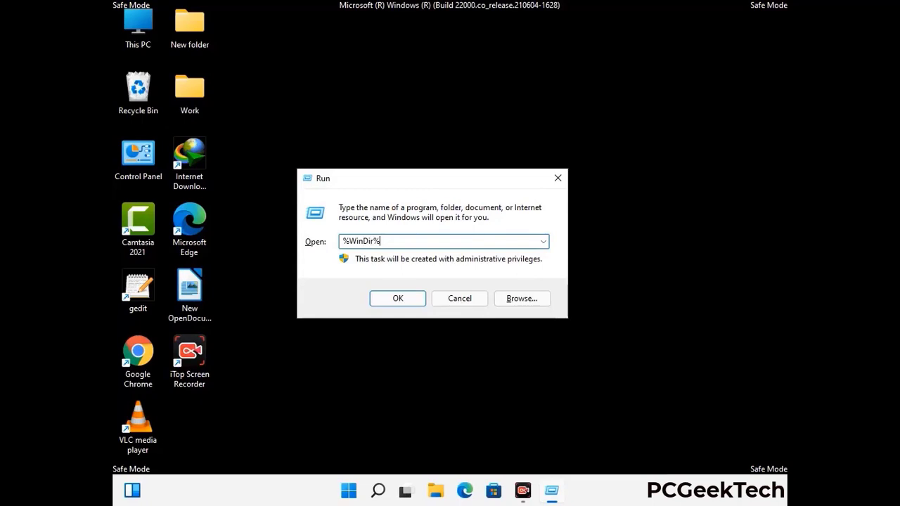
pyautogui.press('Return')
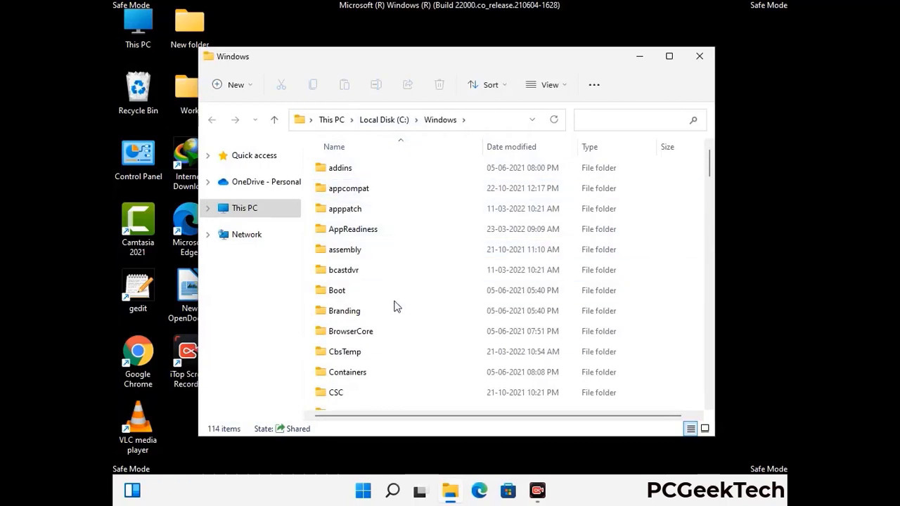
pyautogui.scroll(-1, 395, 311)
pyautogui.scroll(-2, 396, 314)
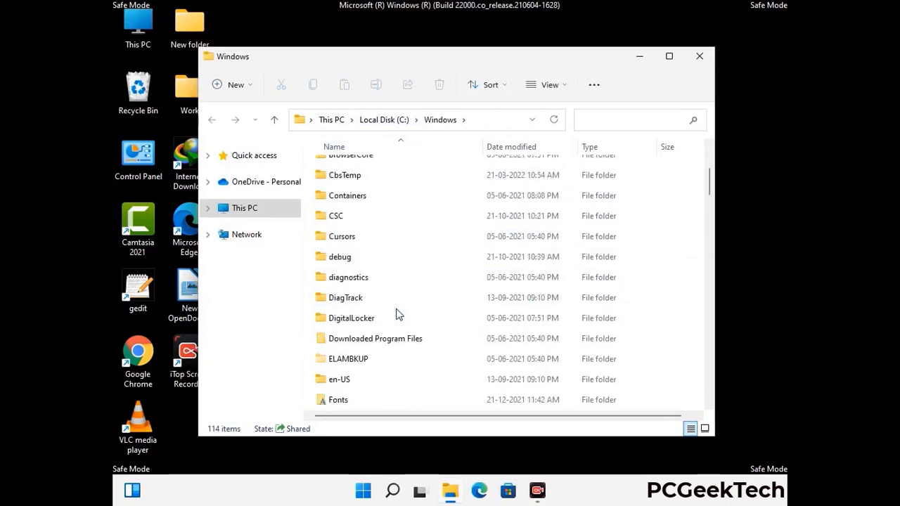
pyautogui.scroll(-1, 397, 317)
pyautogui.scroll(-5, 396, 316)
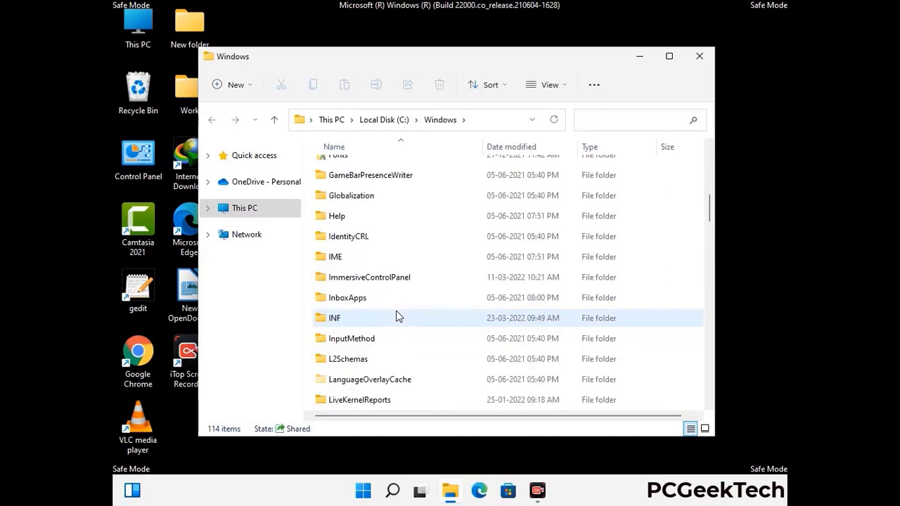
pyautogui.scroll(-4, 396, 316)
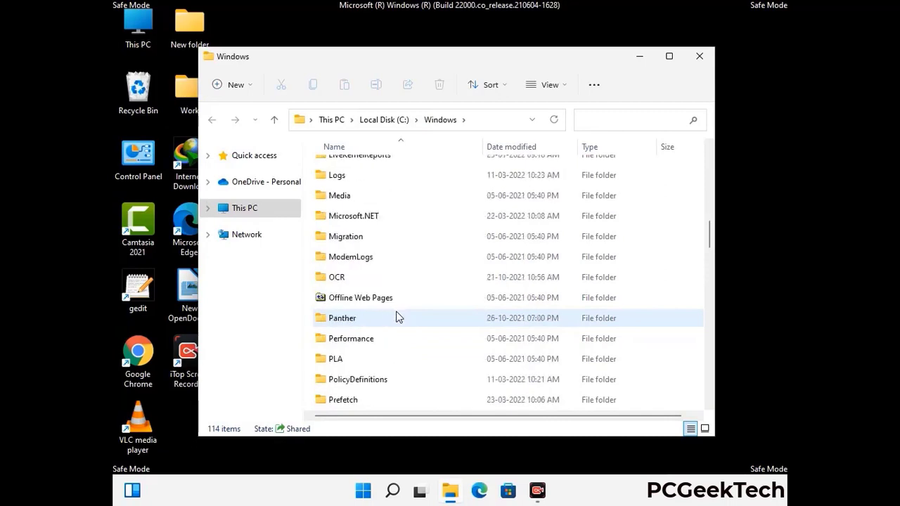
pyautogui.scroll(-6, 396, 317)
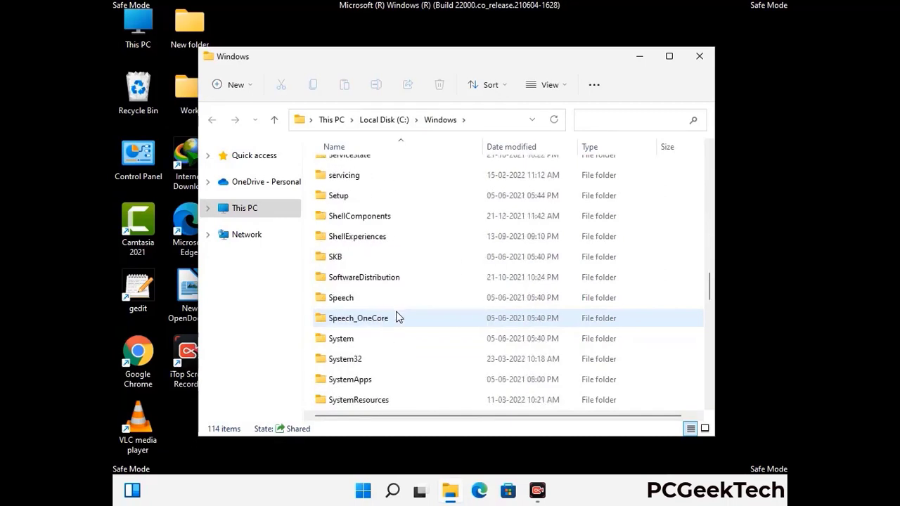
pyautogui.scroll(-7, 396, 316)
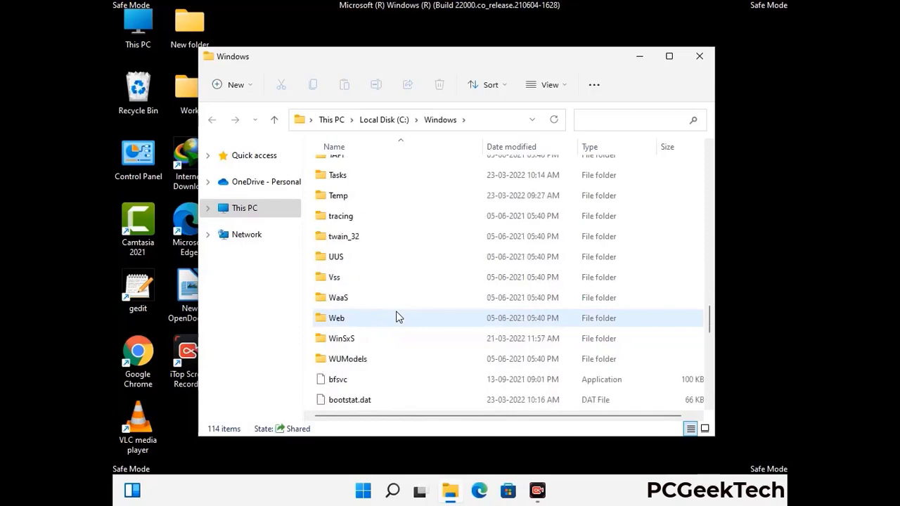
pyautogui.scroll(-8, 396, 316)
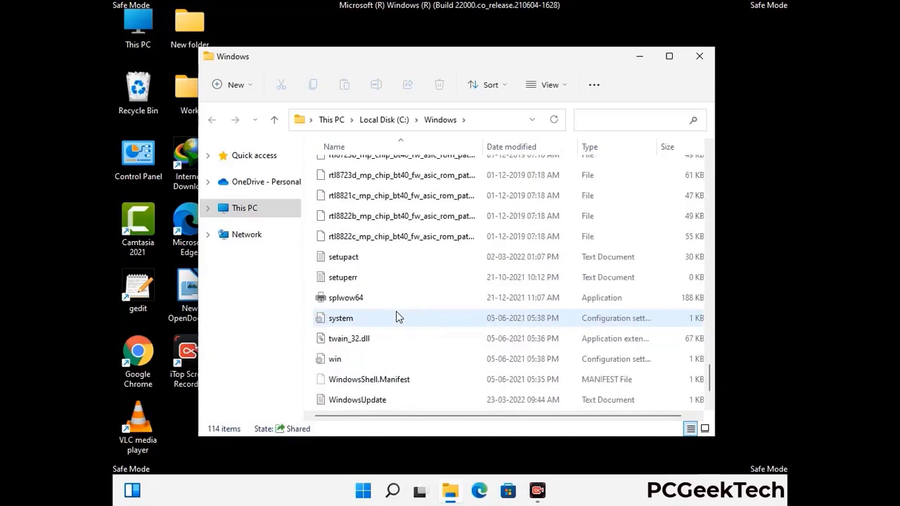
pyautogui.scroll(14, 396, 317)
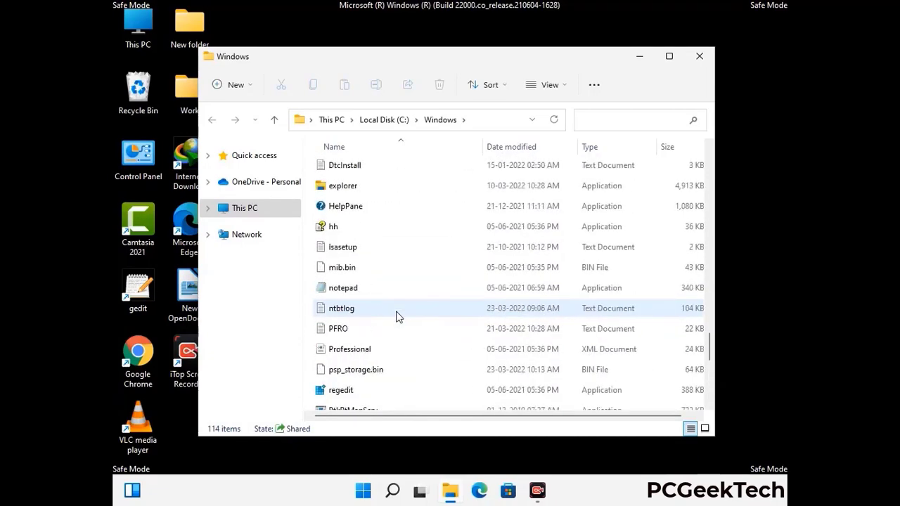
pyautogui.scroll(3, 396, 317)
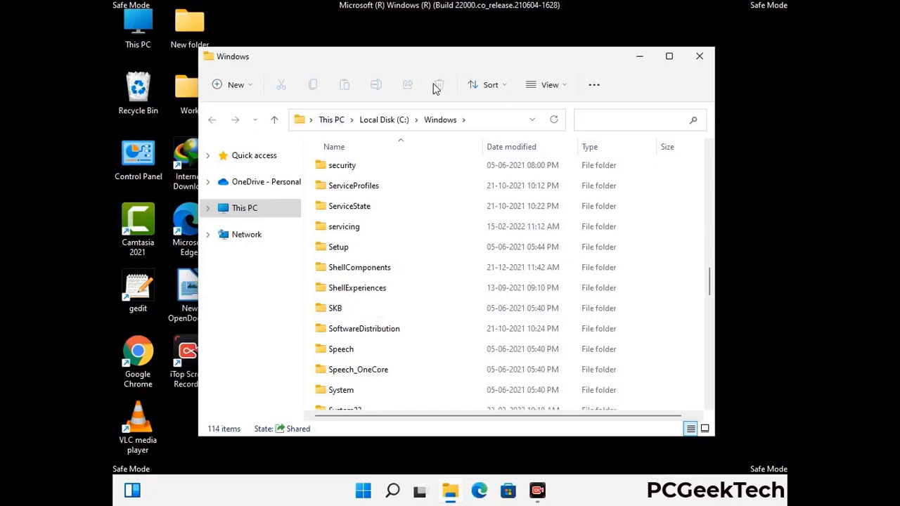
pyautogui.click(705, 58)
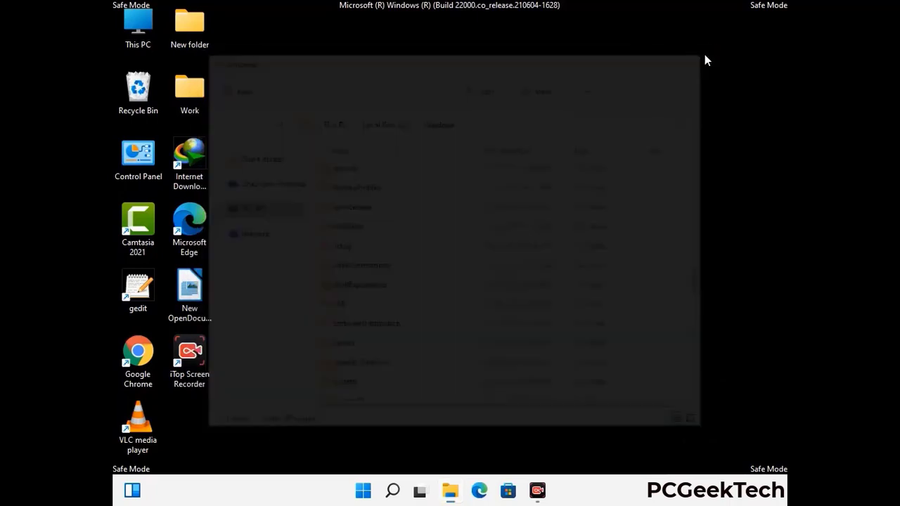
# Step: Open the user's Temp folder by running %temp%
pyautogui.press('super+r')
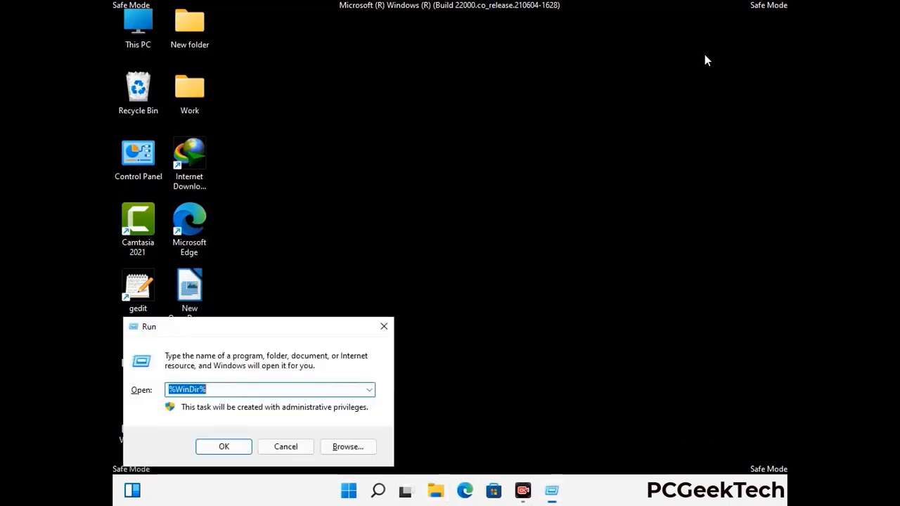
pyautogui.moveTo(298, 329); pyautogui.dragTo(511, 120)
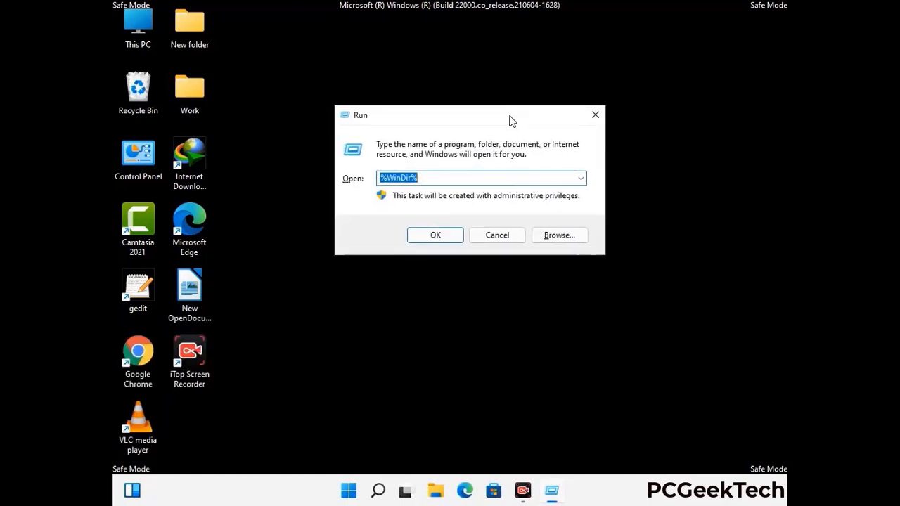
pyautogui.write('%temp%')
pyautogui.click(513, 121)
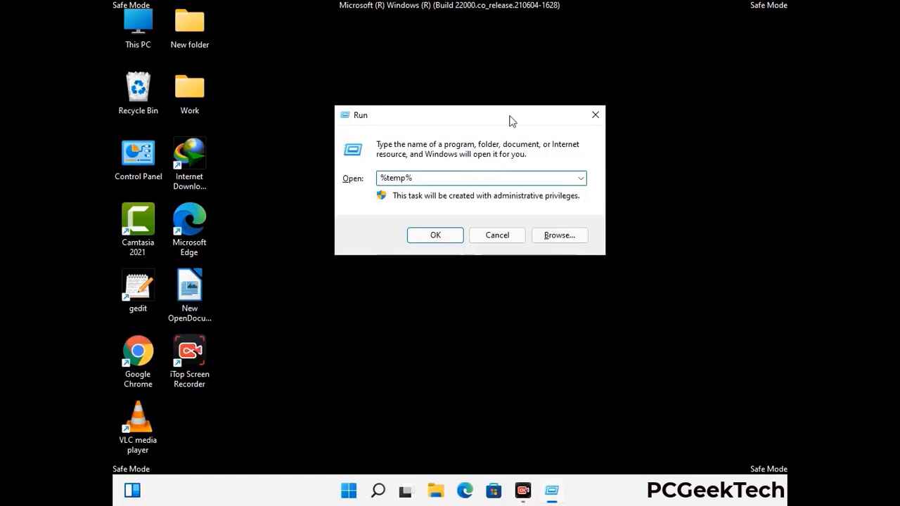
pyautogui.click(450, 235)
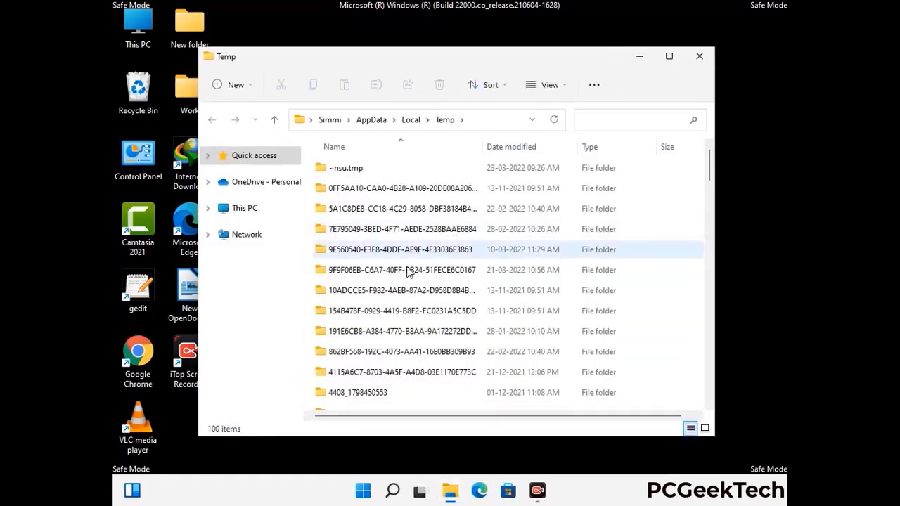
# Step: Select all 100 items in Temp, delete them, and close the window
pyautogui.click(408, 272)
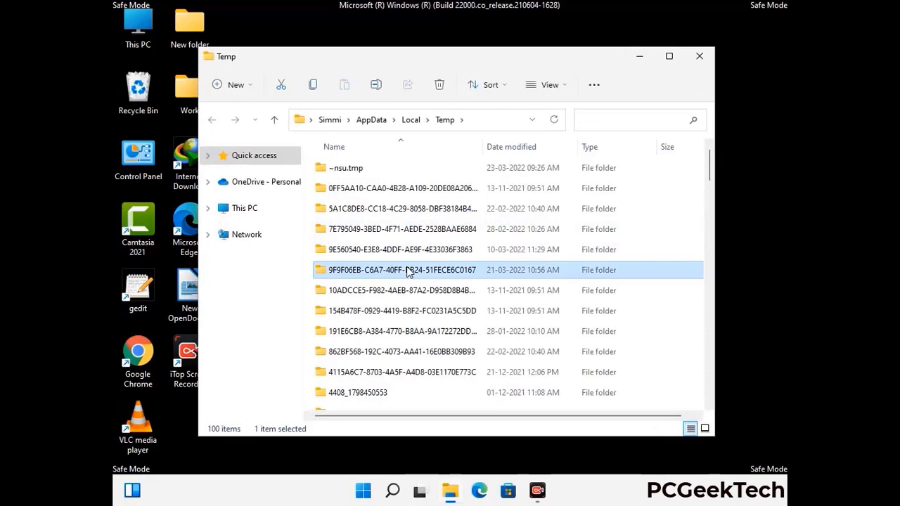
pyautogui.hotkey('ctrl', 'a')
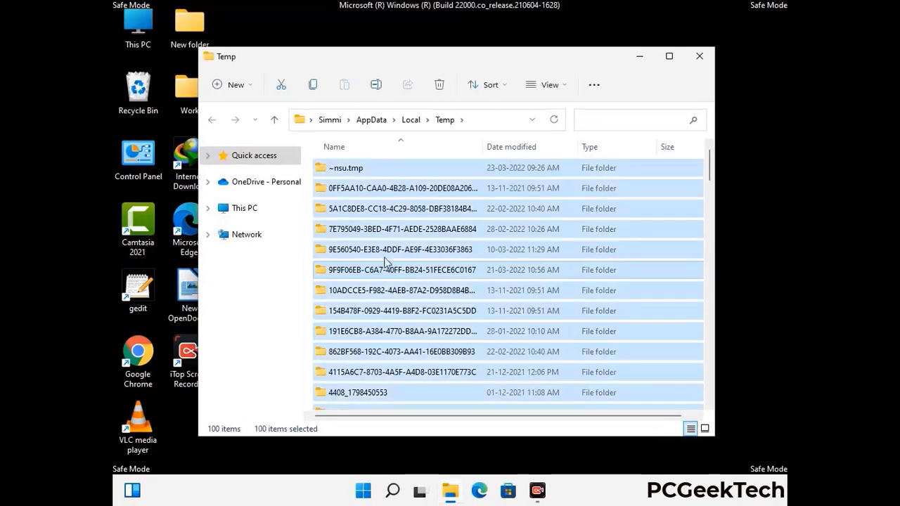
pyautogui.click(441, 85)
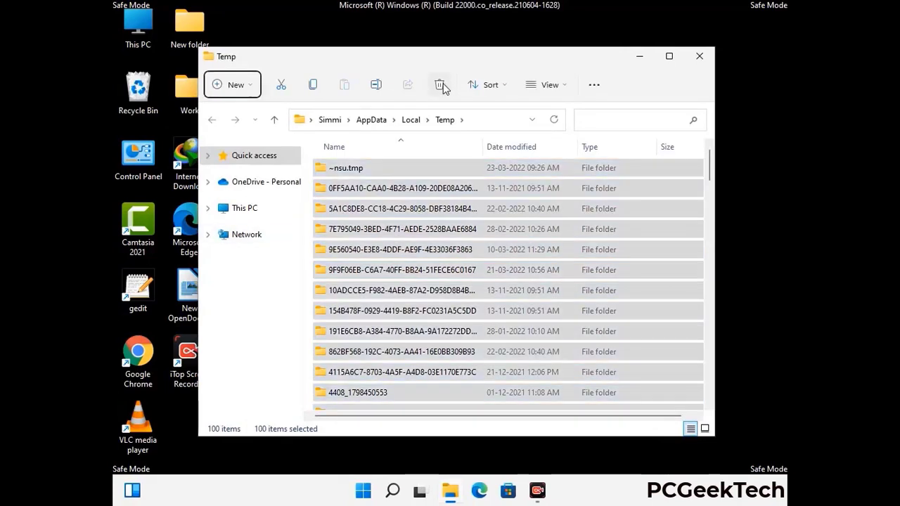
pyautogui.click(700, 56)
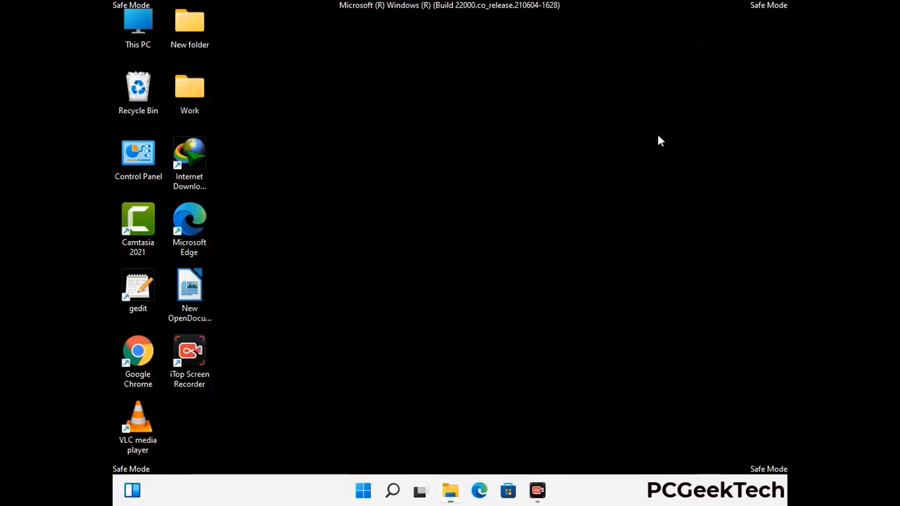
# Step: Open C:\Windows\Temp by running 'temp', delete all six items, and close the window
pyautogui.press('super+r')
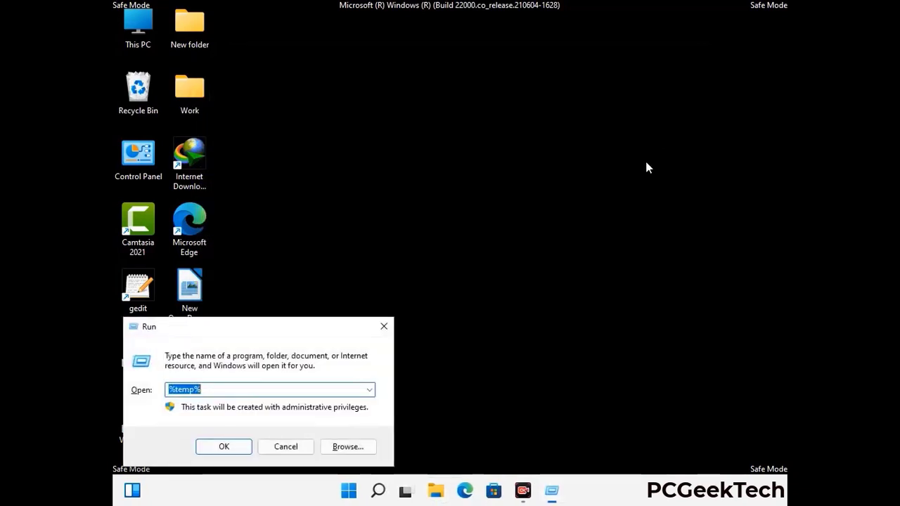
pyautogui.moveTo(307, 326); pyautogui.dragTo(514, 131)
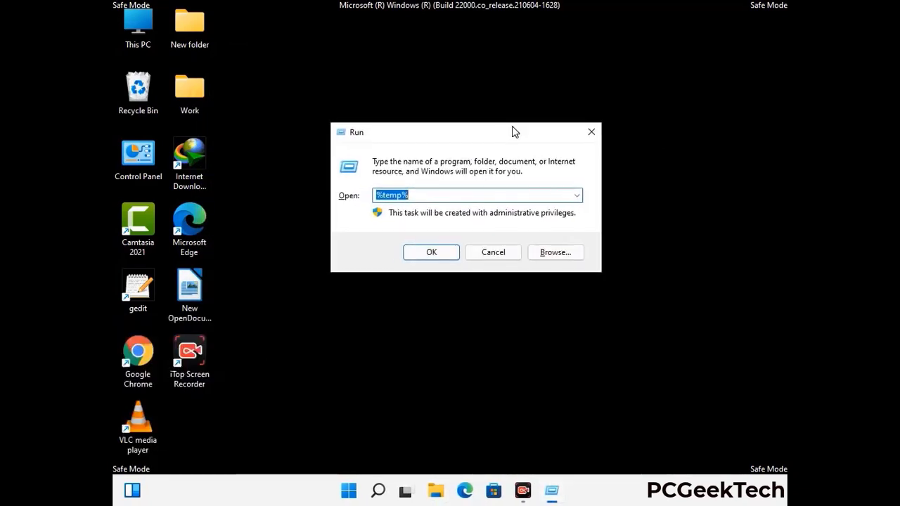
pyautogui.write('temp')
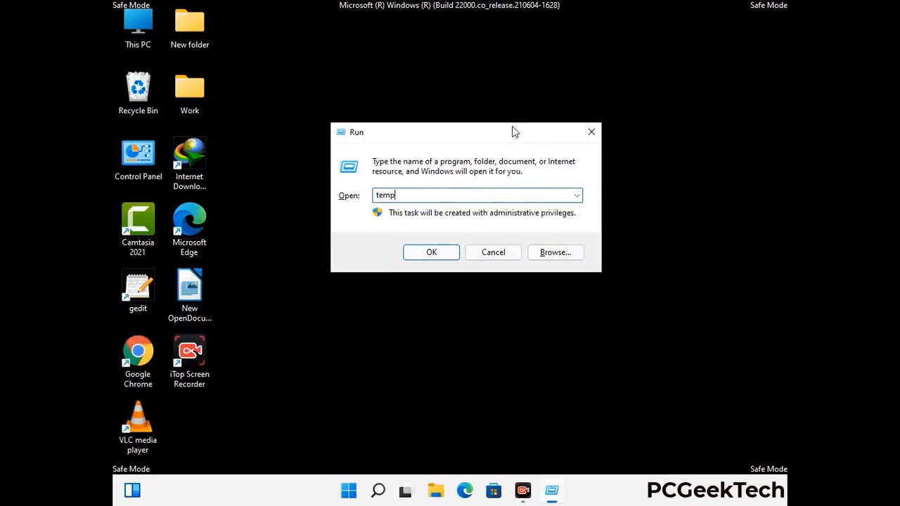
pyautogui.press('Return')
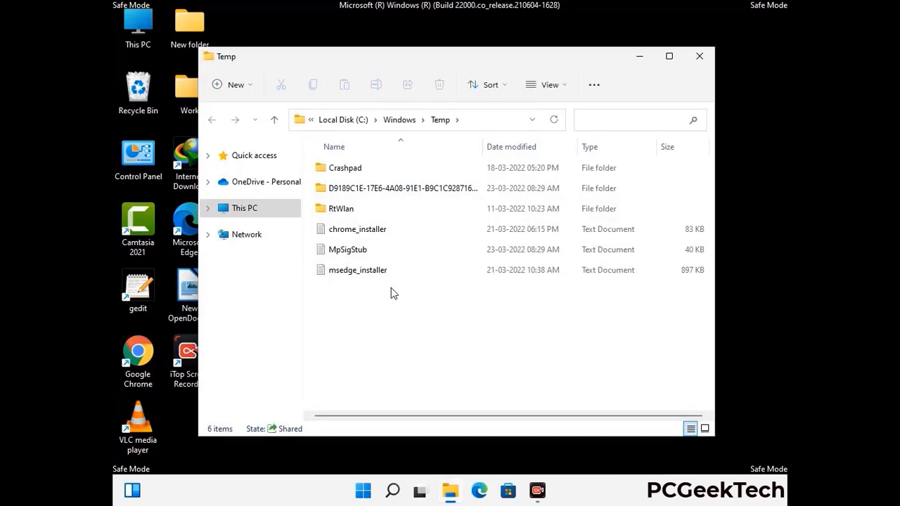
pyautogui.hotkey('ctrl', 'a')
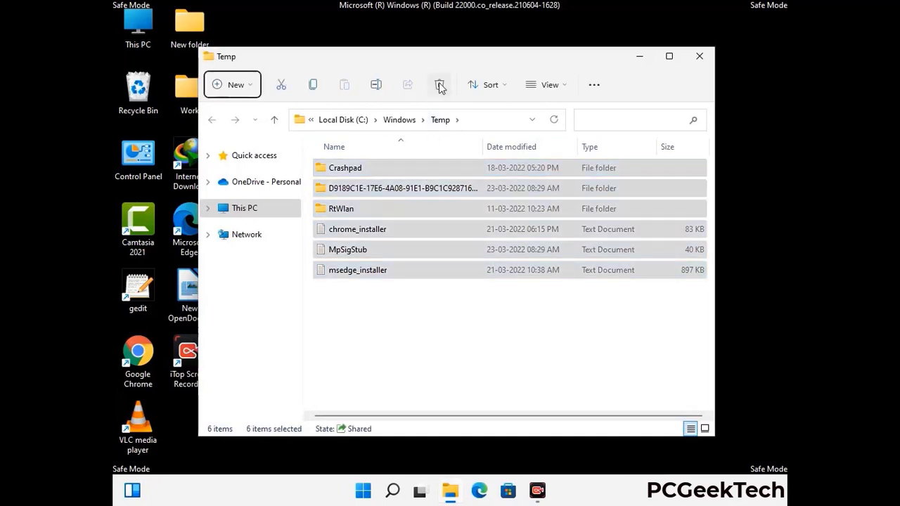
pyautogui.click(439, 85)
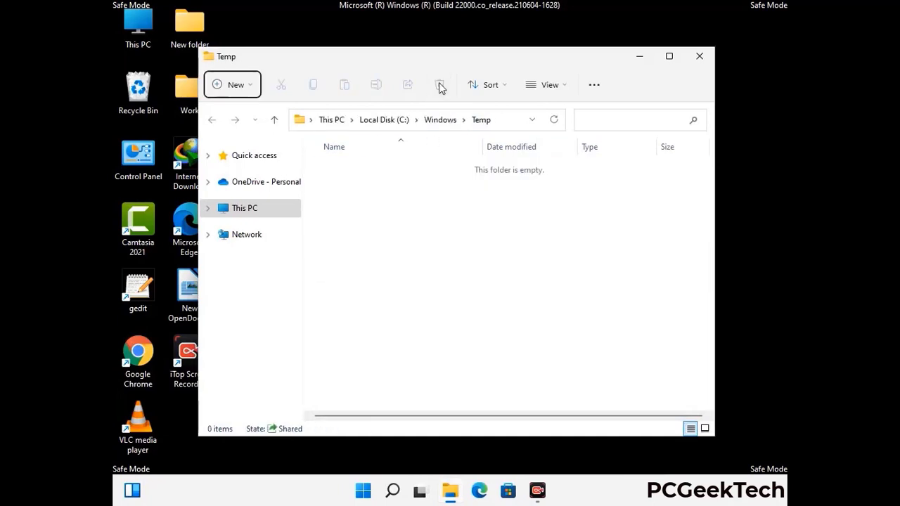
pyautogui.click(700, 58)
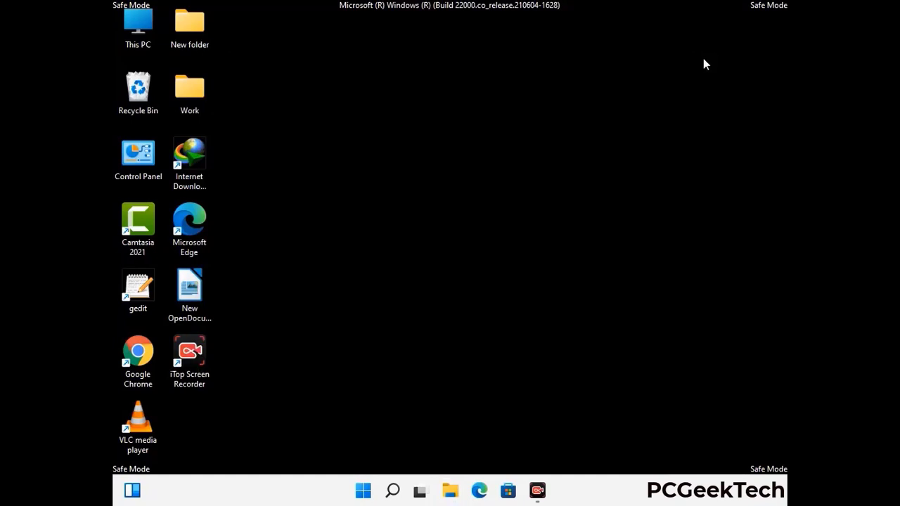
# Step: Launch Registry Editor with regedit
pyautogui.press('super+r')
pyautogui.moveTo(274, 326); pyautogui.dragTo(469, 113)
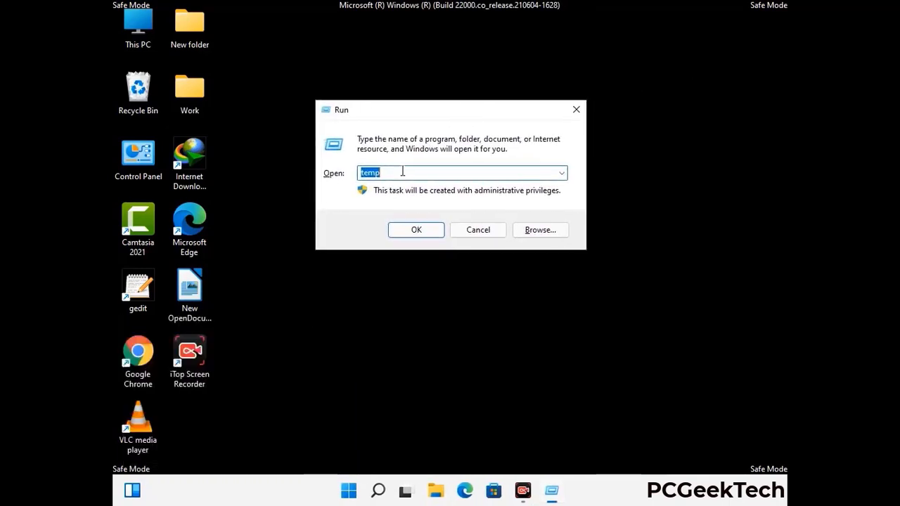
pyautogui.write('regedit')
pyautogui.press('Return')
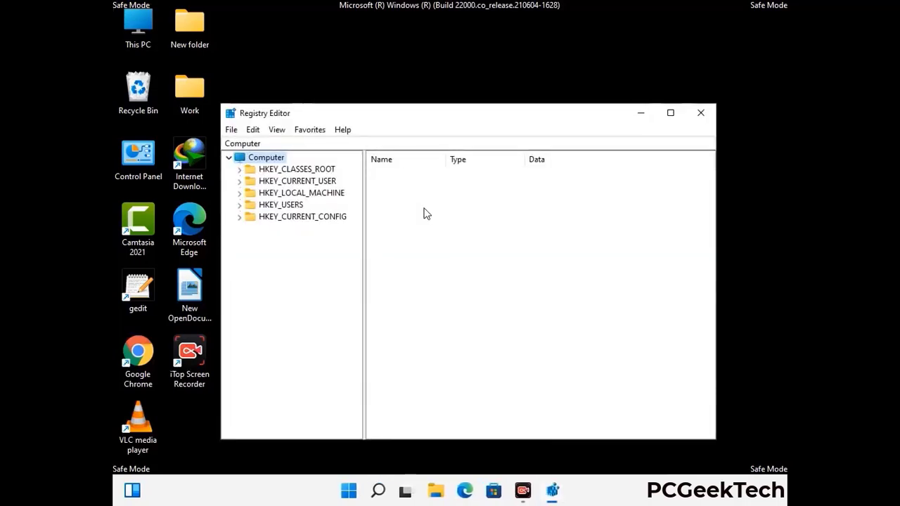
# Step: Expand HKEY_CURRENT_USER > Software > Microsoft in the registry tree
pyautogui.click(301, 193)
pyautogui.click(239, 181)
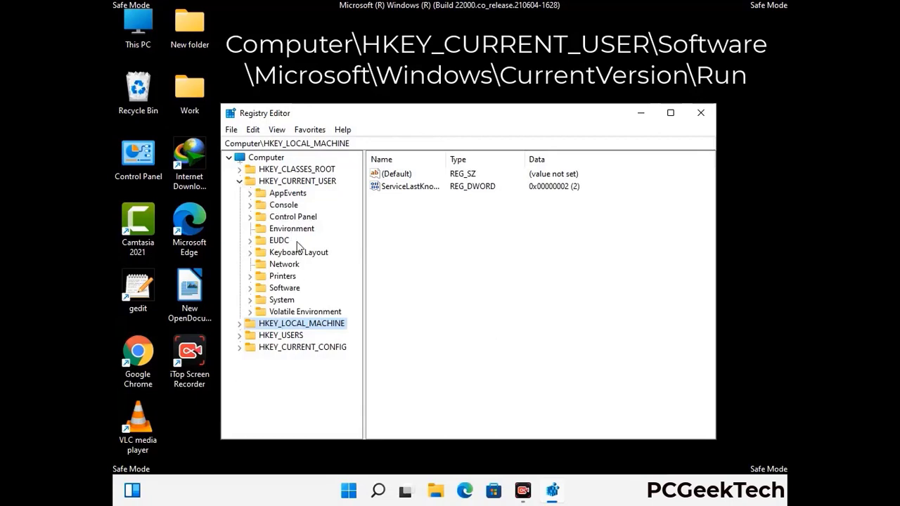
pyautogui.click(280, 289)
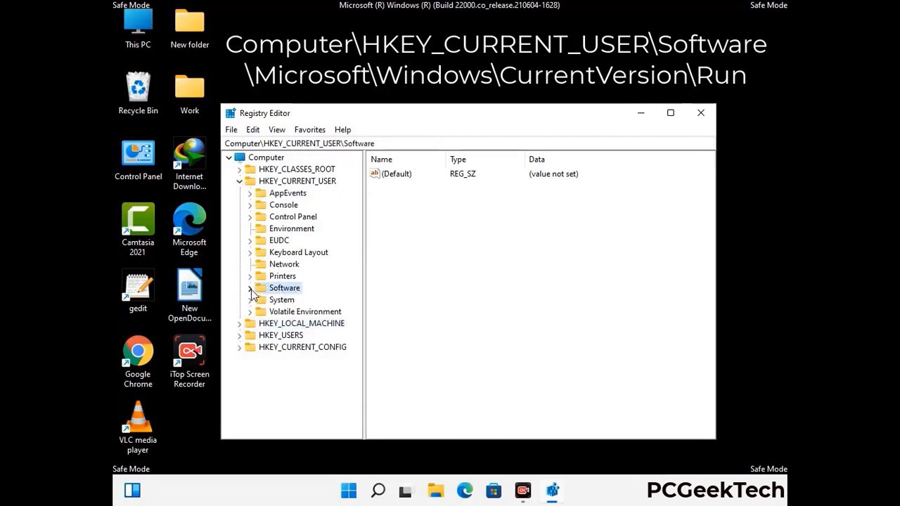
pyautogui.click(249, 289)
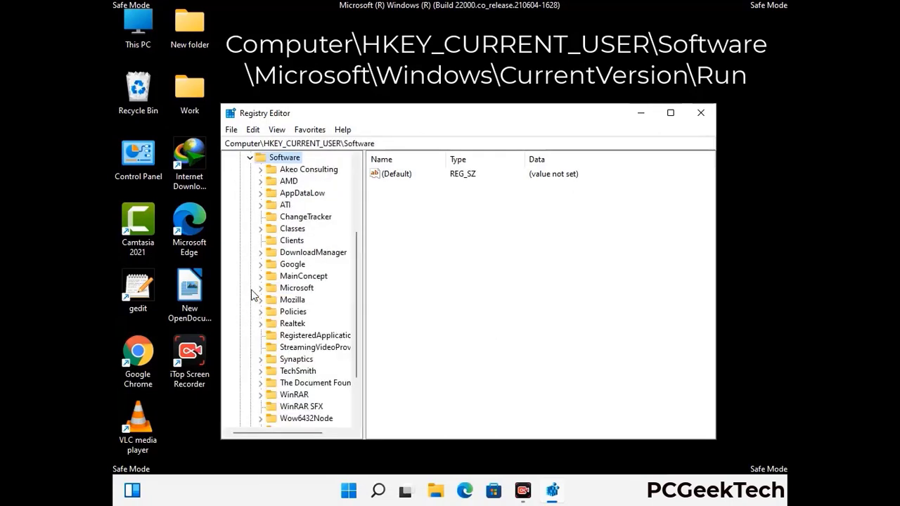
pyautogui.doubleClick(294, 289)
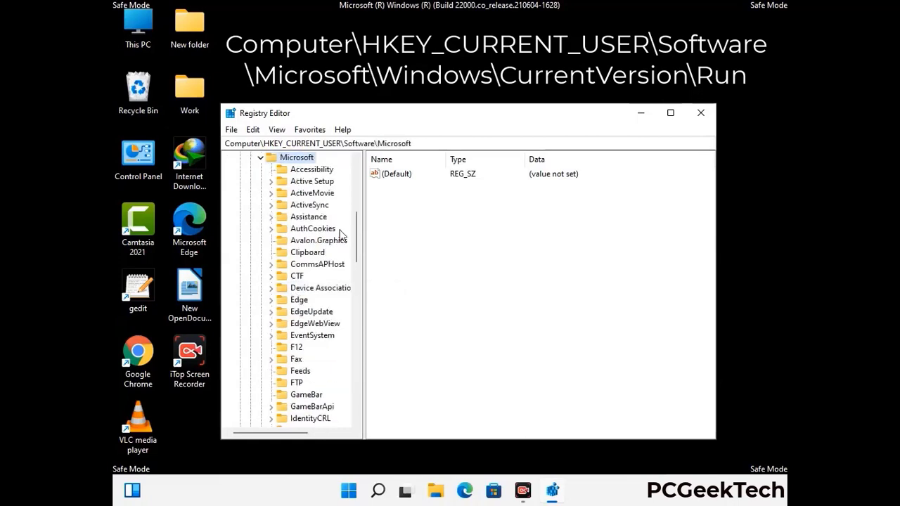
pyautogui.scroll(-2, 325, 307)
pyautogui.scroll(-2, 326, 308)
pyautogui.scroll(-1, 325, 307)
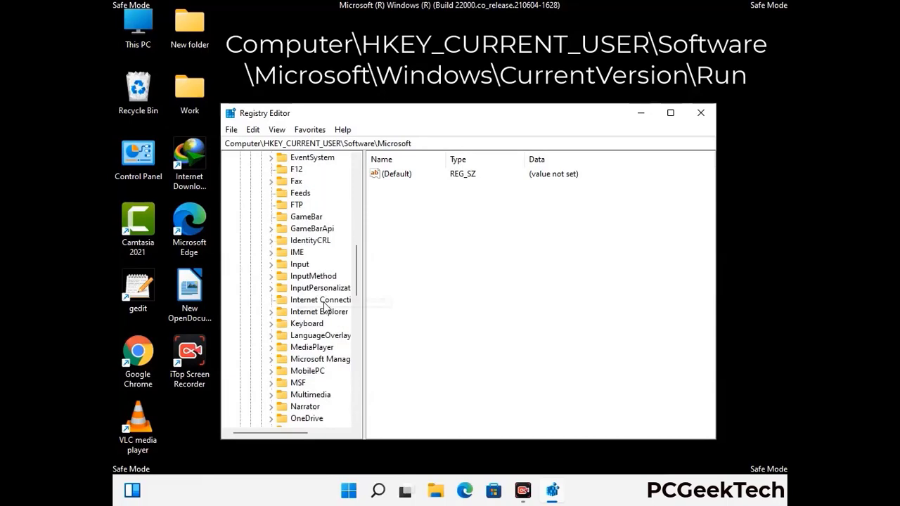
pyautogui.scroll(-2, 326, 308)
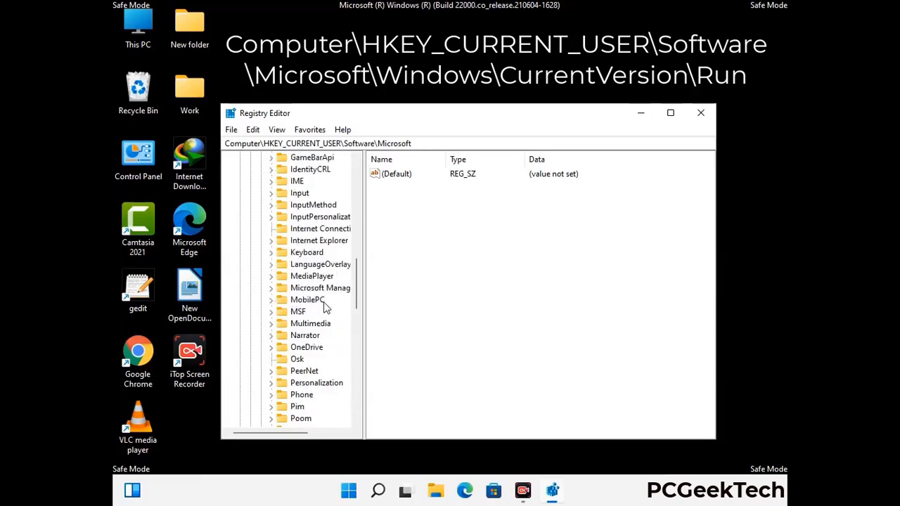
pyautogui.scroll(-7, 326, 307)
pyautogui.scroll(-3, 324, 308)
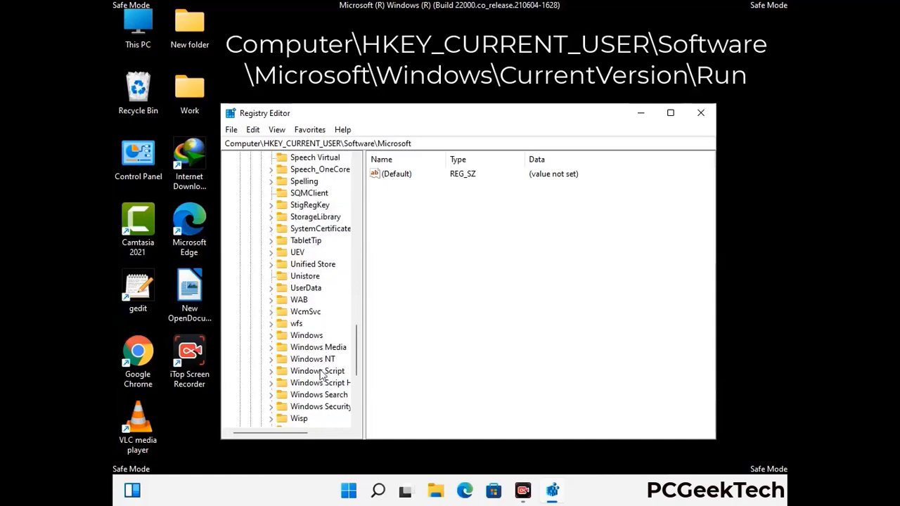
# Step: Expand Windows > CurrentVersion and select the Run key
pyautogui.doubleClick(310, 335)
pyautogui.scroll(-1, 327, 329)
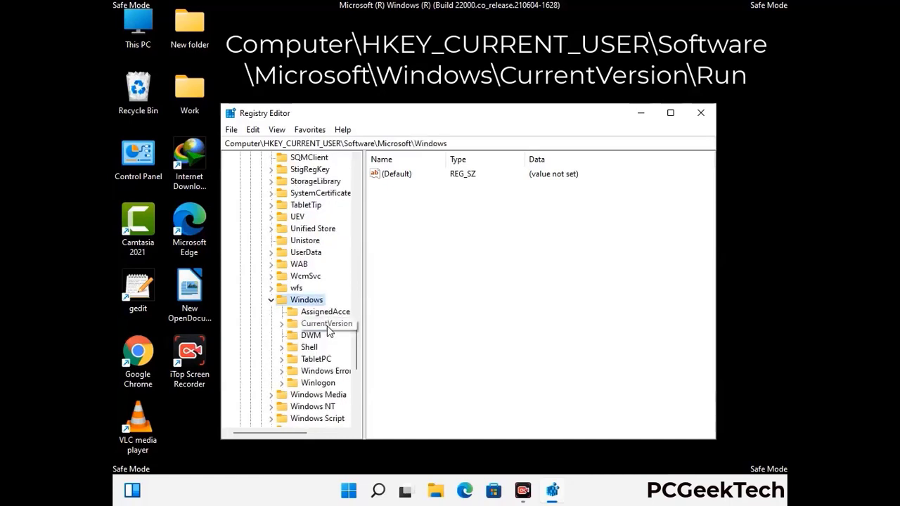
pyautogui.doubleClick(327, 325)
pyautogui.scroll(-5, 324, 309)
pyautogui.scroll(-4, 322, 304)
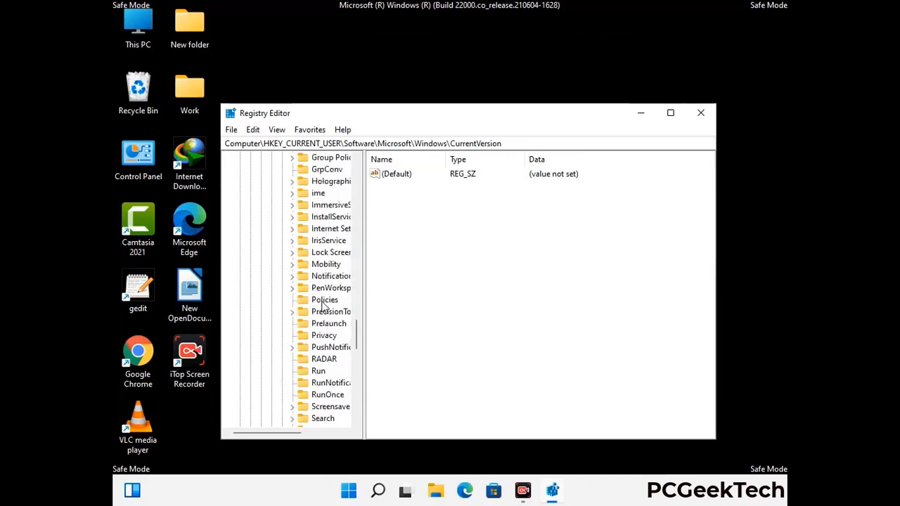
pyautogui.scroll(-1, 323, 304)
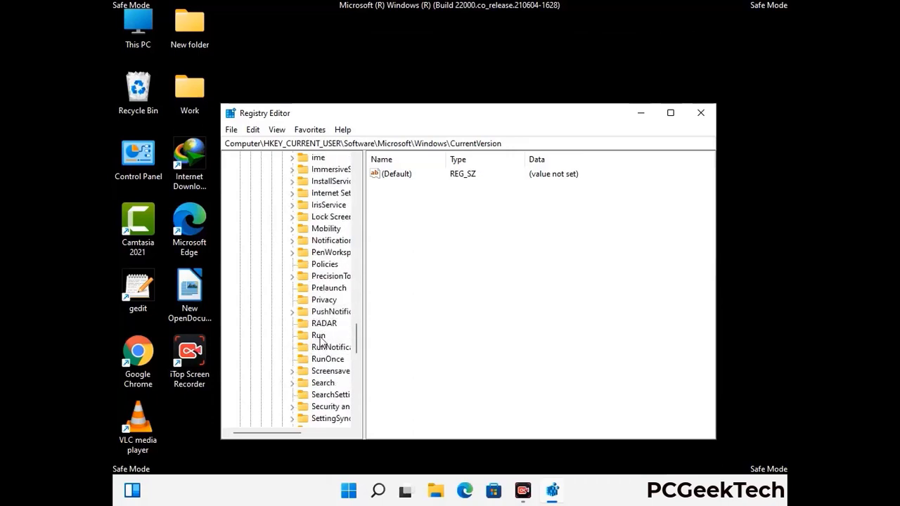
pyautogui.click(319, 336)
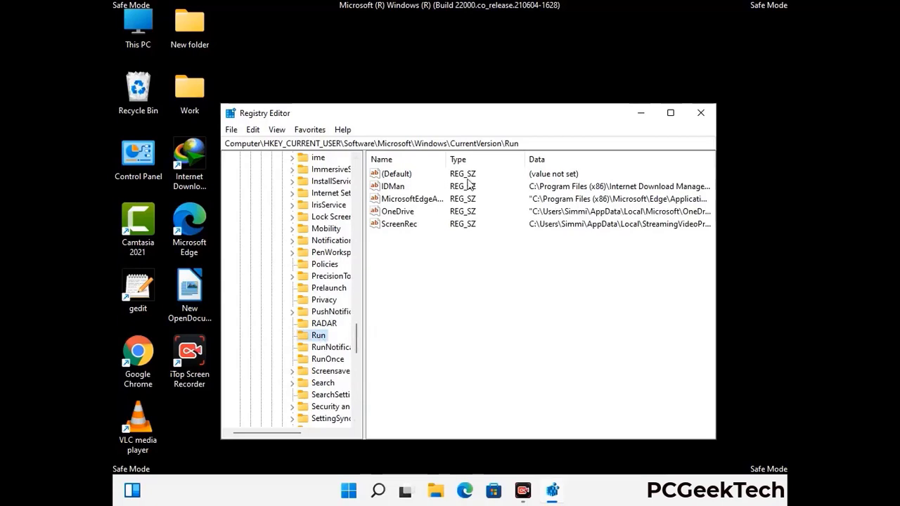
# Step: Delete the ScreenRec value from the Run key, leaving Default, IDMan, MicrosoftEdgeAutoLaunch and OneDrive
pyautogui.click(398, 226)
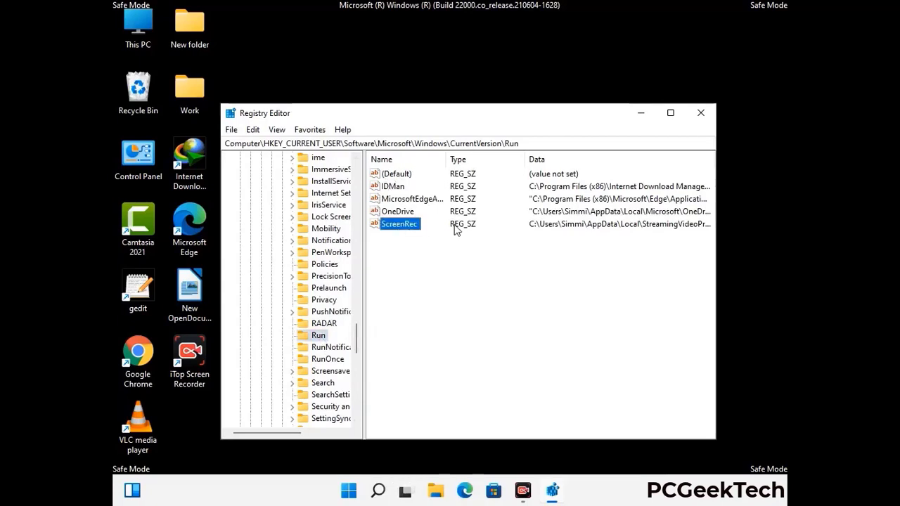
pyautogui.click(406, 226)
pyautogui.rightClick(408, 230)
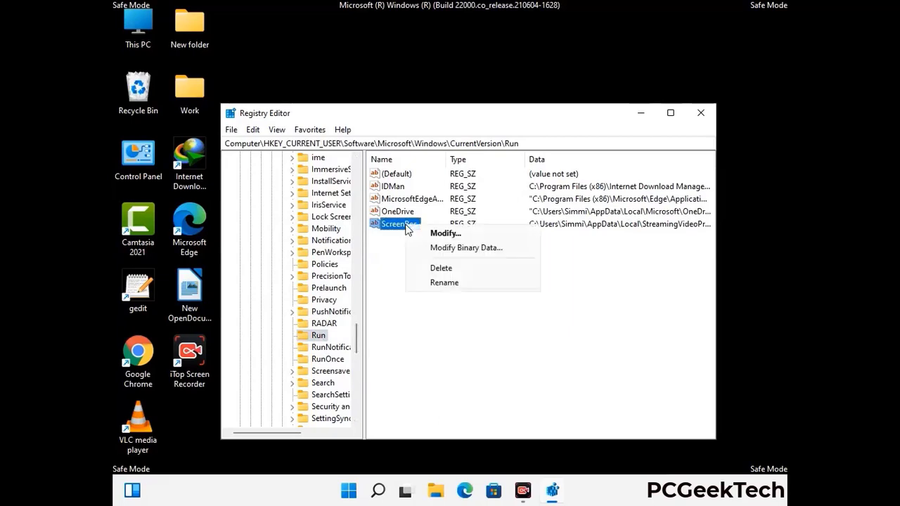
pyautogui.click(431, 265)
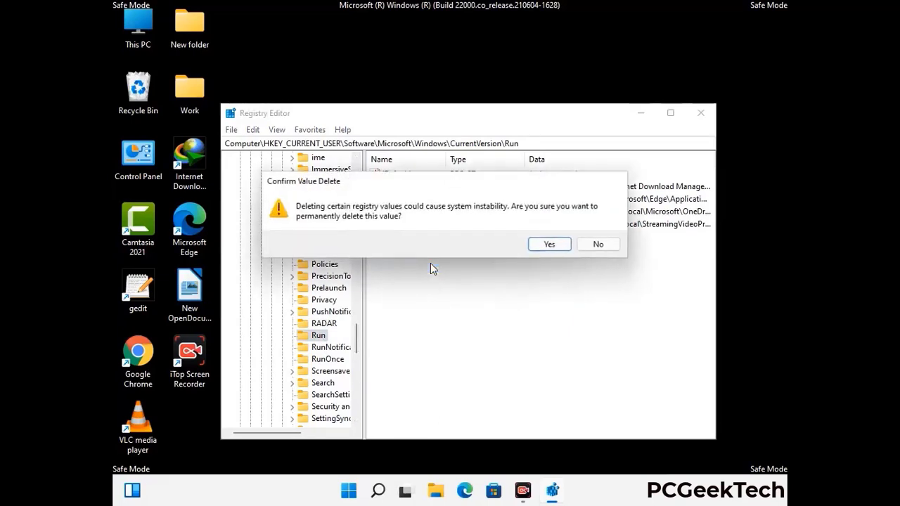
pyautogui.click(562, 247)
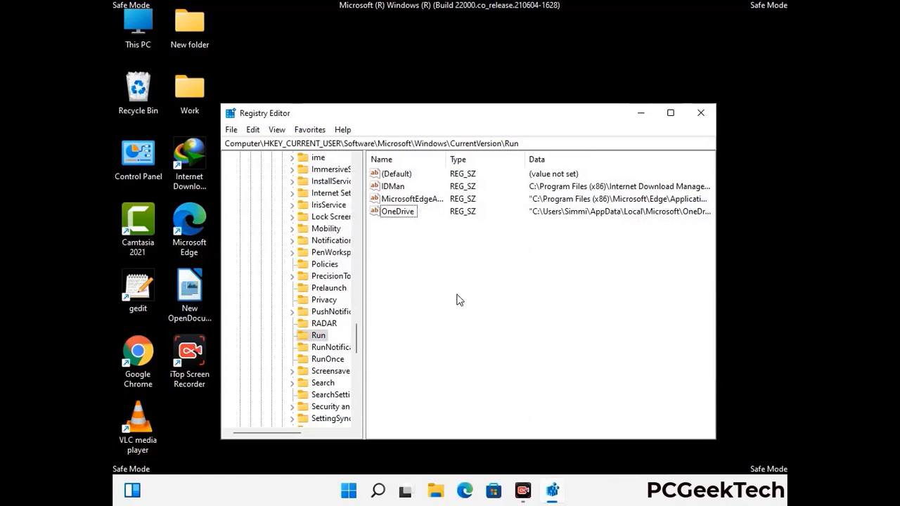
# Step: Search the registry for 'Virus Name', cancel the search, and close Registry Editor
pyautogui.hotkey('ctrl', 'f')
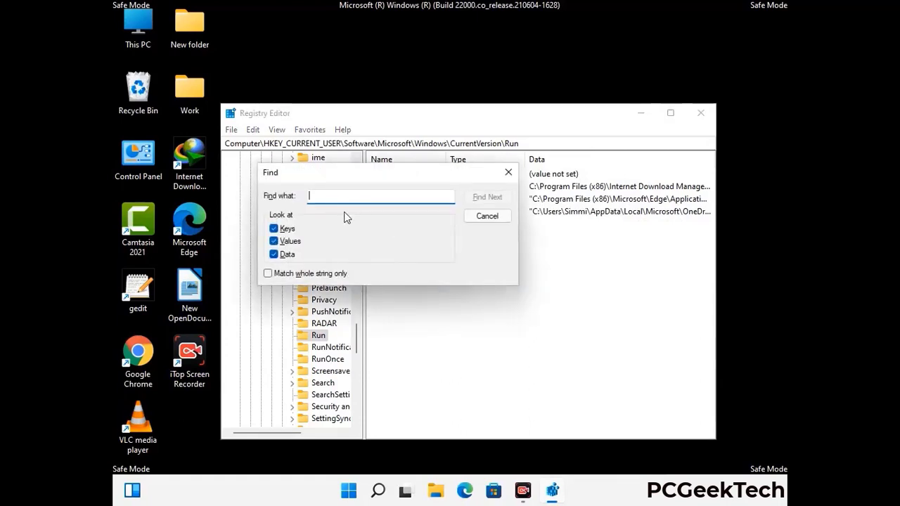
pyautogui.write('Virus Name')
pyautogui.click(477, 200)
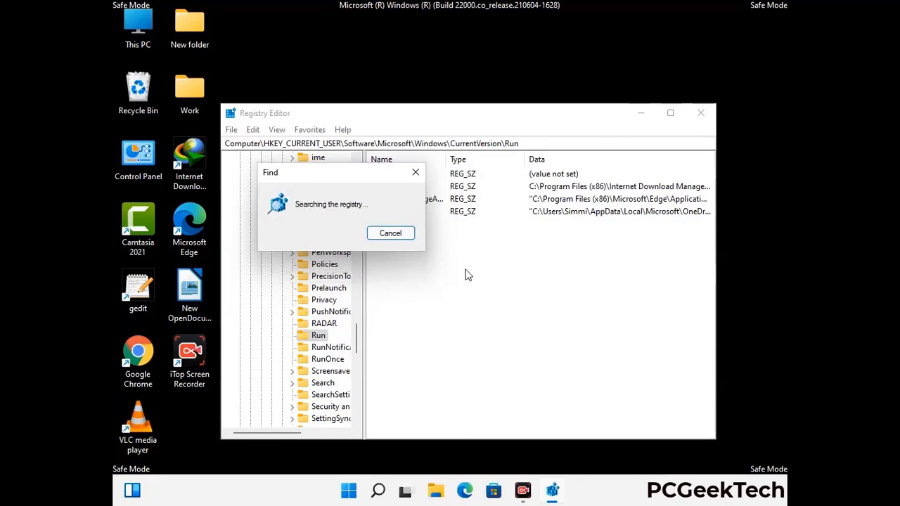
pyautogui.click(422, 174)
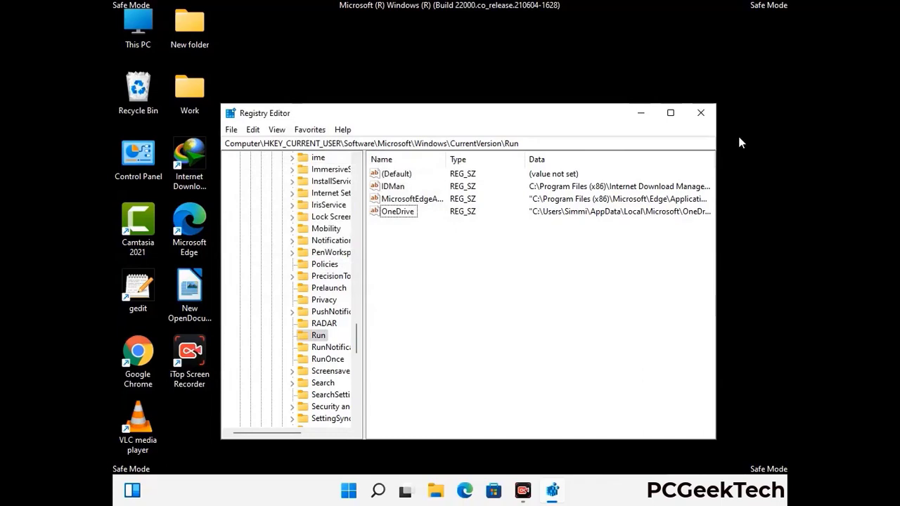
pyautogui.click(701, 114)
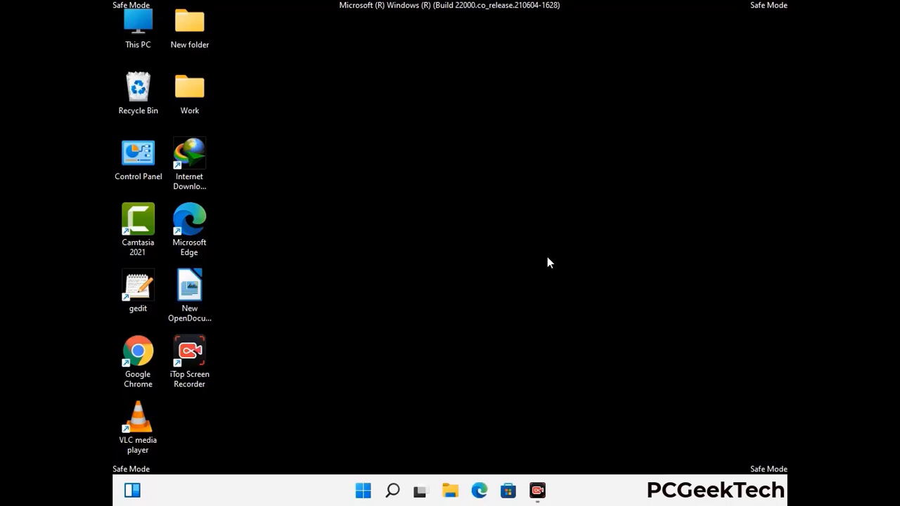
# Step: Launch msconfig and clear the Safe boot option in System Configuration's boot settings
pyautogui.press('super+r')
pyautogui.moveTo(261, 328); pyautogui.dragTo(462, 139)
pyautogui.write('ms')
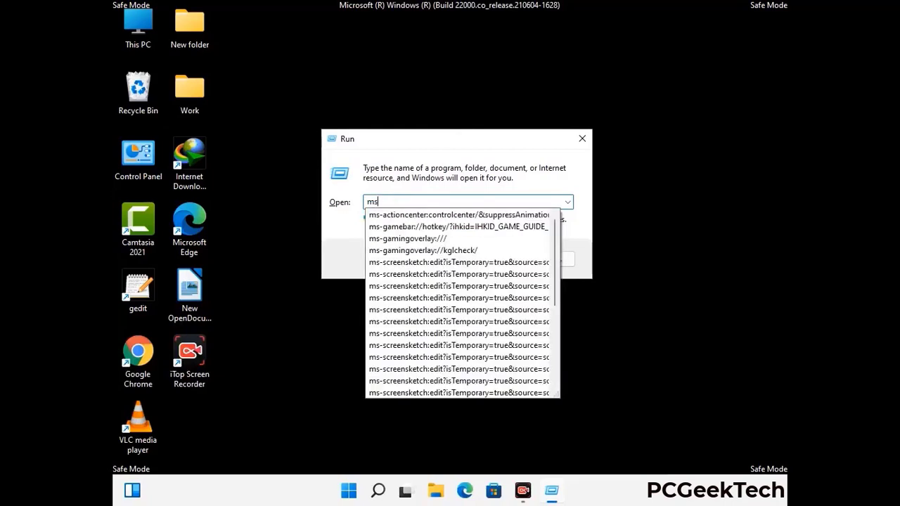
pyautogui.write('config')
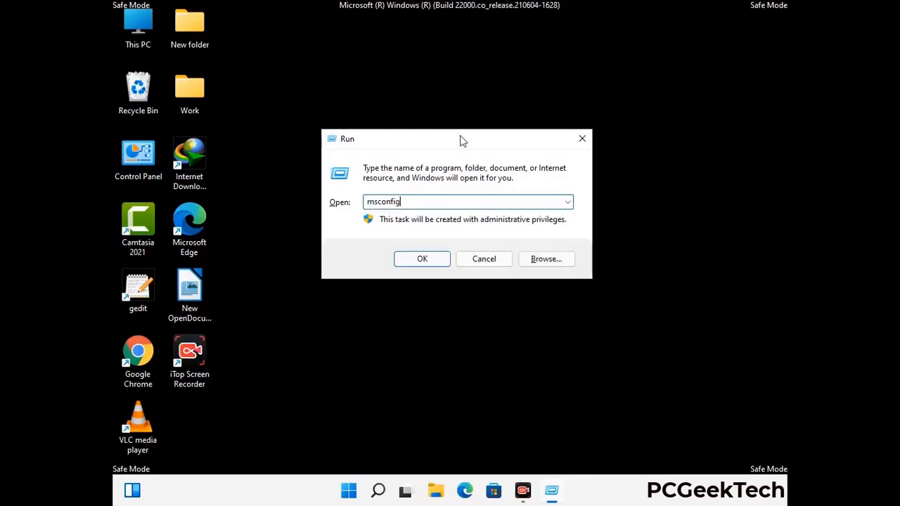
pyautogui.click(415, 256)
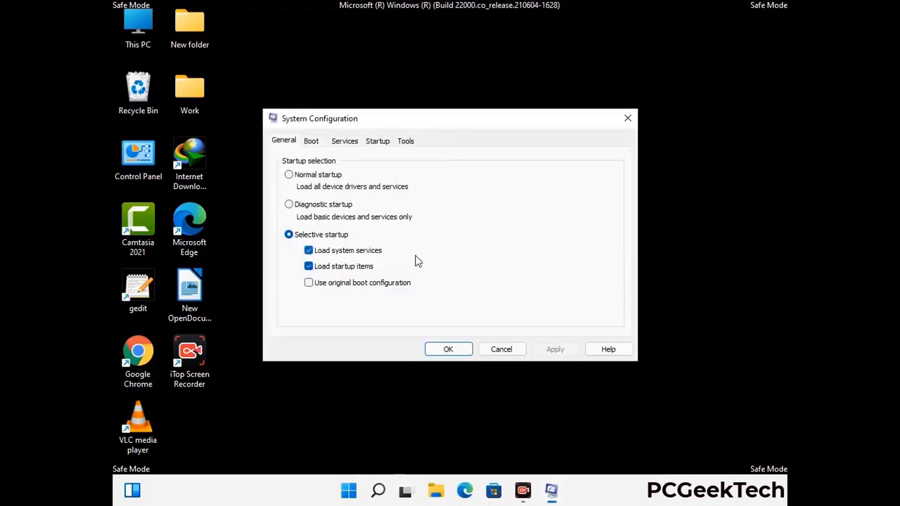
pyautogui.click(311, 143)
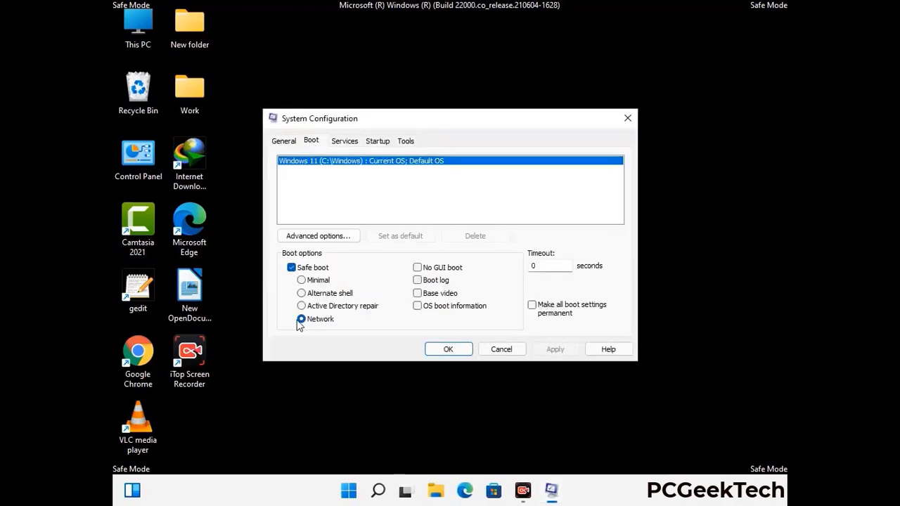
pyautogui.click(292, 267)
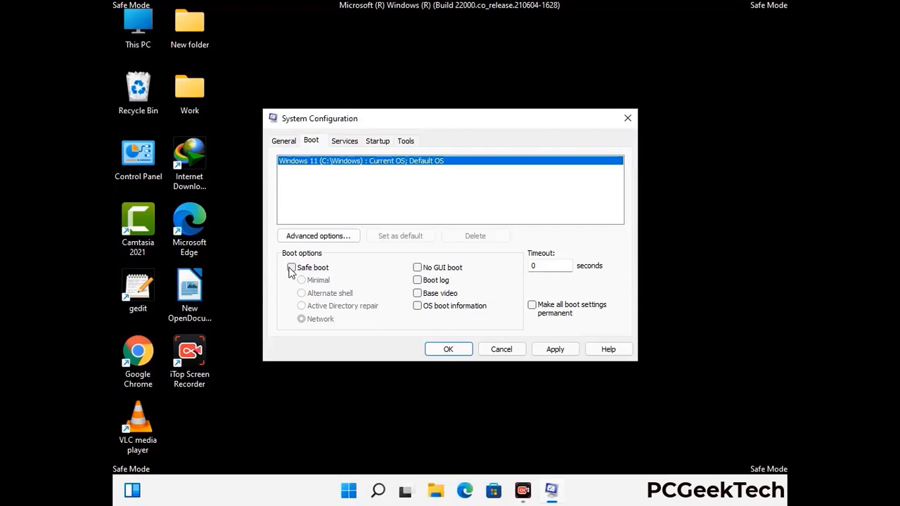